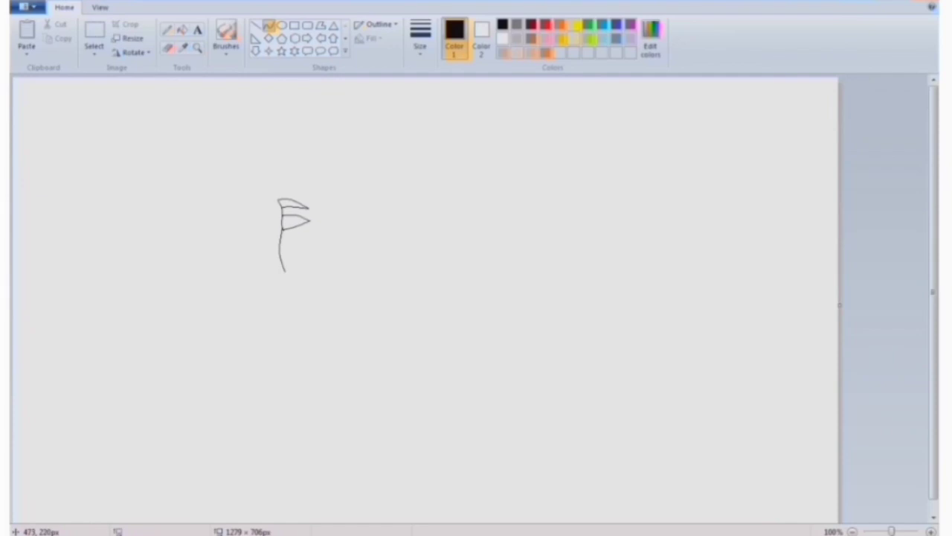
{"action": "left_click_drag", "start_coordinate": [319, 216], "coordinate": [305, 248]}
{"action": "key", "text": "ctrl+z"}
{"action": "left_click_drag", "start_coordinate": [318, 216], "coordinate": [303, 247]}
{"action": "key", "text": "ctrl+z"}
{"action": "left_click_drag", "start_coordinate": [319, 217], "coordinate": [306, 250]}
{"action": "key", "text": "ctrl+z"}
Step: Draw the nose profile with curves and add the second almond-shaped eye with its arched, double-line eyebrow
{"action": "left_click_drag", "start_coordinate": [318, 218], "coordinate": [308, 240]}
{"action": "mouse_move", "coordinate": [346, 219]}
{"action": "left_mouse_down"}
{"action": "mouse_move", "coordinate": [382, 219]}
{"action": "mouse_move", "coordinate": [361, 209]}
{"action": "mouse_move", "coordinate": [388, 209]}
{"action": "mouse_move", "coordinate": [384, 219]}
{"action": "left_mouse_up"}
{"action": "mouse_move", "coordinate": [363, 219]}
{"action": "left_mouse_down"}
{"action": "mouse_move", "coordinate": [363, 229]}
{"action": "mouse_move", "coordinate": [403, 203]}
{"action": "mouse_move", "coordinate": [370, 193]}
{"action": "left_mouse_up"}
{"action": "left_click", "coordinate": [370, 195]}
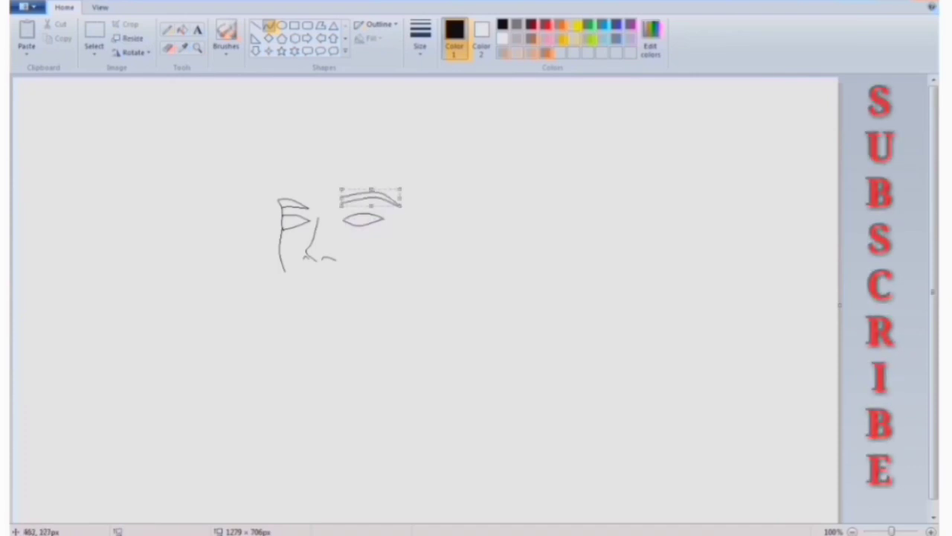
{"action": "left_click", "coordinate": [371, 194]}
Step: Draw the jawline with curves from the left cheek around the chin and up to the right side of the face
{"action": "mouse_move", "coordinate": [288, 288]}
{"action": "left_mouse_down"}
{"action": "mouse_move", "coordinate": [293, 308]}
{"action": "mouse_move", "coordinate": [284, 287]}
{"action": "mouse_move", "coordinate": [320, 326]}
{"action": "mouse_move", "coordinate": [307, 324]}
{"action": "mouse_move", "coordinate": [367, 313]}
{"action": "mouse_move", "coordinate": [344, 325]}
{"action": "mouse_move", "coordinate": [445, 271]}
{"action": "left_mouse_up"}
{"action": "left_click", "coordinate": [307, 324]}
{"action": "left_click_drag", "start_coordinate": [401, 295], "coordinate": [407, 306]}
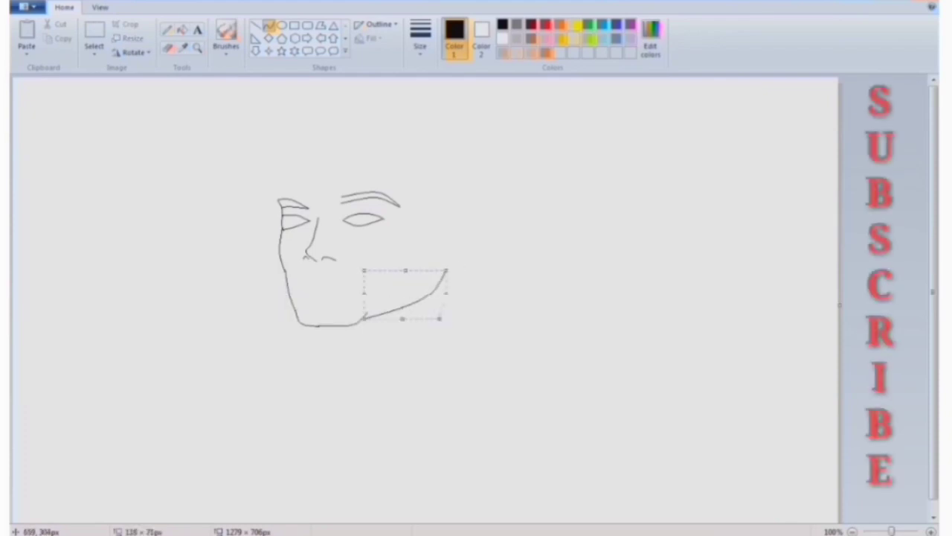
{"action": "left_click", "coordinate": [496, 302]}
Step: Draw the forehead and hairline from the left brow over the top and down the right side to the jaw
{"action": "right_click", "coordinate": [281, 192]}
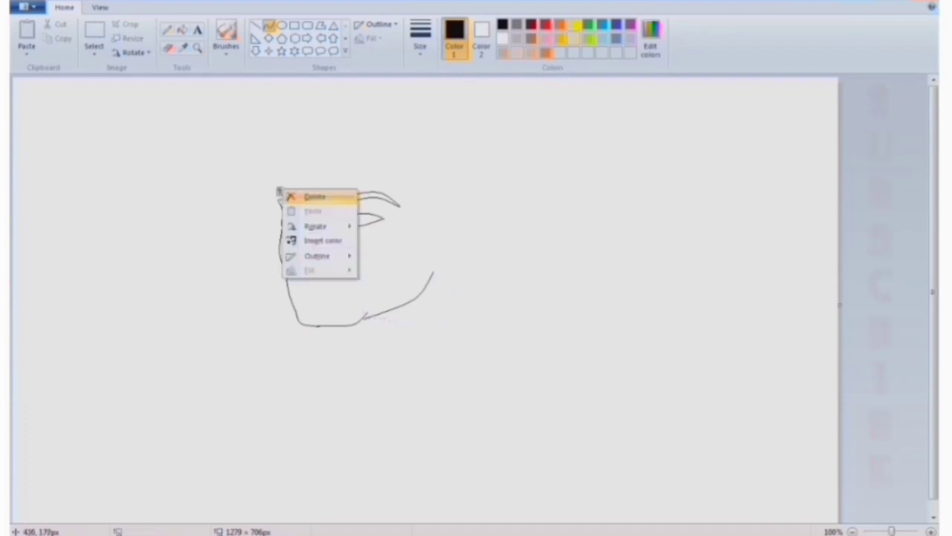
{"action": "left_click", "coordinate": [280, 181]}
{"action": "left_click_drag", "start_coordinate": [285, 165], "coordinate": [424, 238]}
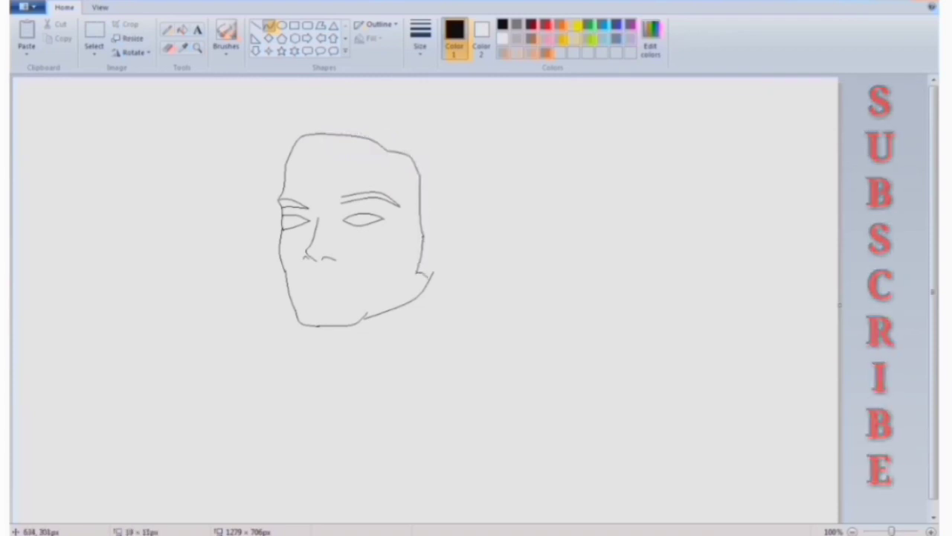
Step: Draw the ear outline with its inner folds beside the right end of the jaw
{"action": "mouse_move", "coordinate": [429, 275]}
{"action": "left_mouse_down"}
{"action": "mouse_move", "coordinate": [438, 225]}
{"action": "mouse_move", "coordinate": [429, 252]}
{"action": "left_mouse_up"}
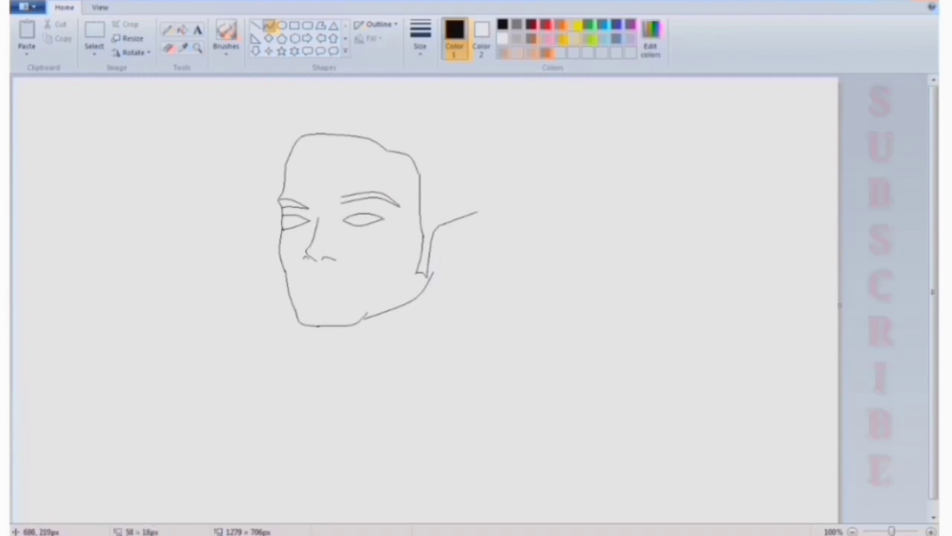
{"action": "mouse_move", "coordinate": [458, 219]}
{"action": "left_mouse_down"}
{"action": "mouse_move", "coordinate": [450, 257]}
{"action": "mouse_move", "coordinate": [471, 241]}
{"action": "mouse_move", "coordinate": [430, 268]}
{"action": "mouse_move", "coordinate": [447, 267]}
{"action": "mouse_move", "coordinate": [456, 241]}
{"action": "mouse_move", "coordinate": [433, 261]}
{"action": "mouse_move", "coordinate": [442, 238]}
{"action": "mouse_move", "coordinate": [434, 263]}
{"action": "left_mouse_up"}
{"action": "left_click", "coordinate": [439, 237]}
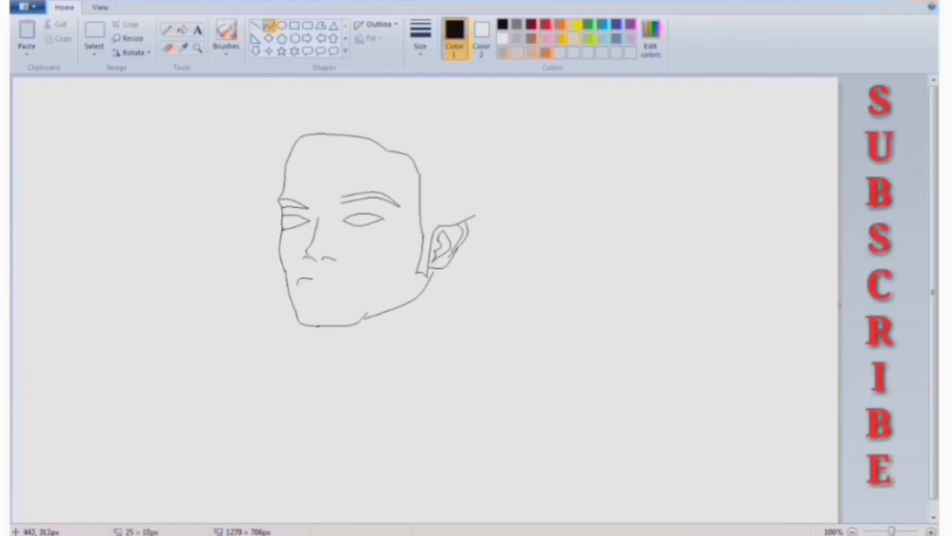
Step: Draw the lips and the contour lines around the chin and left cheek, discarding the stray line outside the face
{"action": "left_click_drag", "start_coordinate": [298, 282], "coordinate": [360, 285]}
{"action": "mouse_move", "coordinate": [339, 318]}
{"action": "left_mouse_down"}
{"action": "mouse_move", "coordinate": [385, 329]}
{"action": "mouse_move", "coordinate": [320, 326]}
{"action": "mouse_move", "coordinate": [305, 305]}
{"action": "mouse_move", "coordinate": [298, 313]}
{"action": "mouse_move", "coordinate": [311, 322]}
{"action": "left_mouse_up"}
{"action": "mouse_move", "coordinate": [290, 254]}
{"action": "left_mouse_down"}
{"action": "mouse_move", "coordinate": [287, 272]}
{"action": "mouse_move", "coordinate": [235, 307]}
{"action": "left_mouse_up"}
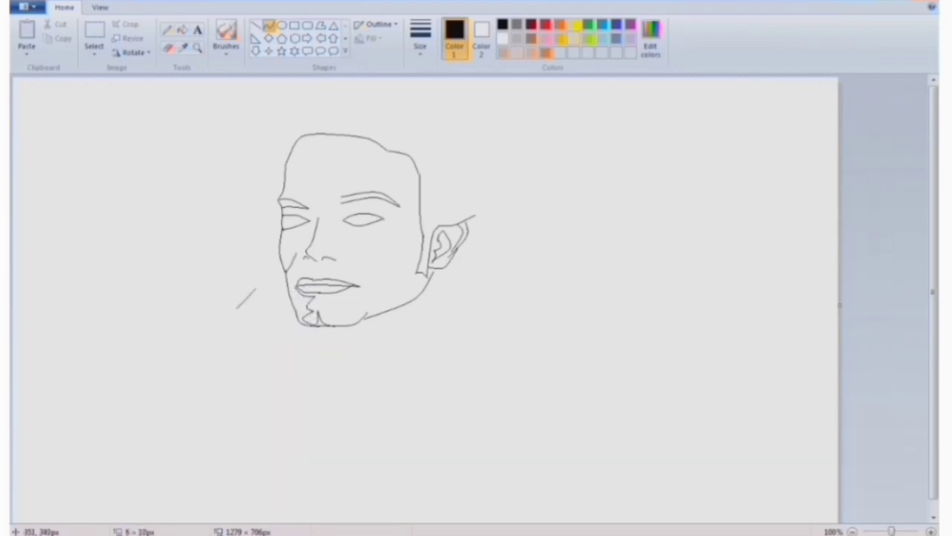
{"action": "right_click", "coordinate": [235, 305]}
{"action": "left_click", "coordinate": [267, 308]}
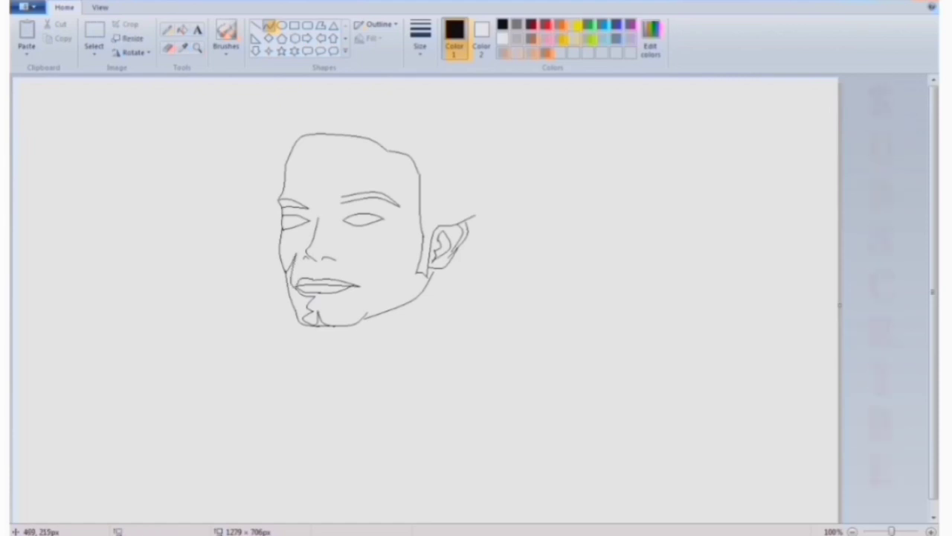
Step: Draw a curve under the left eye and a second contour line along the bridge of the nose
{"action": "right_click", "coordinate": [270, 225]}
{"action": "left_click", "coordinate": [329, 259]}
{"action": "left_click_drag", "start_coordinate": [317, 216], "coordinate": [300, 256]}
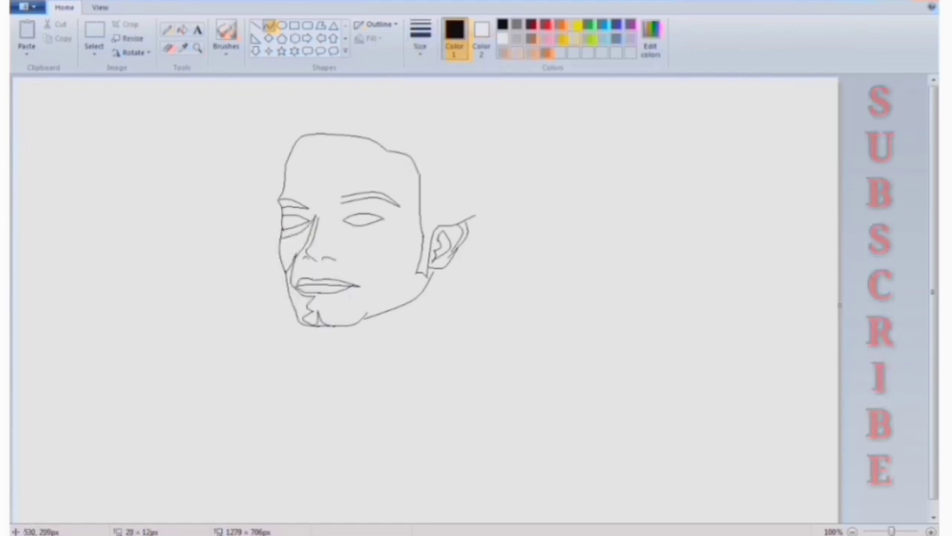
Step: Thicken the outlines of both eyes and draw an elliptical iris inside each one
{"action": "mouse_move", "coordinate": [341, 218]}
{"action": "left_mouse_down"}
{"action": "mouse_move", "coordinate": [369, 209]}
{"action": "mouse_move", "coordinate": [350, 205]}
{"action": "mouse_move", "coordinate": [386, 226]}
{"action": "left_mouse_up"}
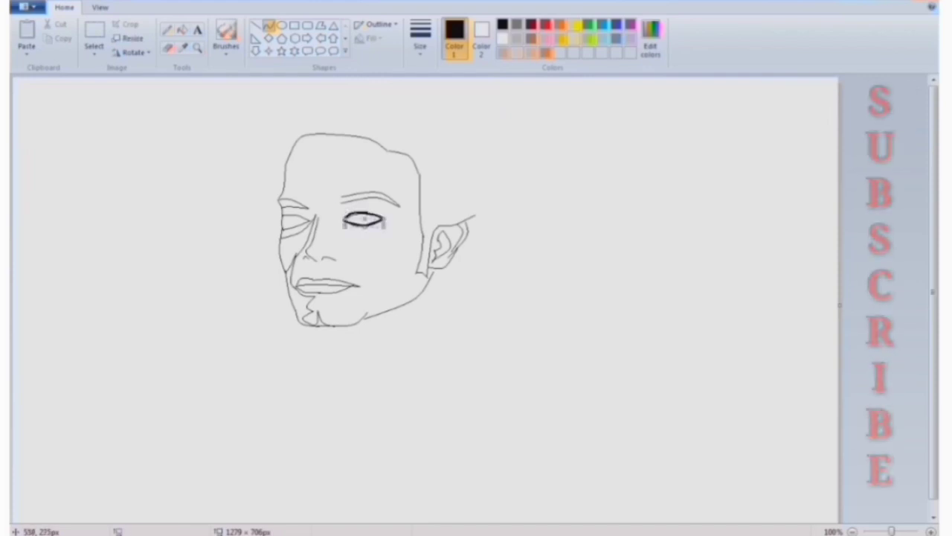
{"action": "mouse_move", "coordinate": [283, 222]}
{"action": "left_mouse_down"}
{"action": "mouse_move", "coordinate": [309, 226]}
{"action": "mouse_move", "coordinate": [297, 230]}
{"action": "left_mouse_up"}
{"action": "left_click", "coordinate": [282, 24]}
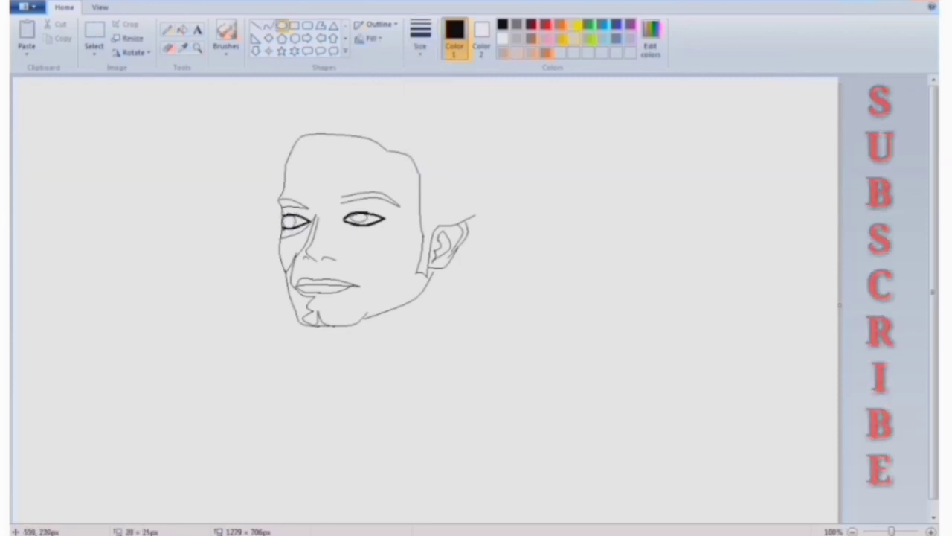
{"action": "mouse_move", "coordinate": [347, 211]}
{"action": "left_mouse_down"}
{"action": "mouse_move", "coordinate": [372, 231]}
{"action": "mouse_move", "coordinate": [323, 248]}
{"action": "left_mouse_up"}
Step: Outline the shadow along the right side of the nose and close the nostril shapes beneath it
{"action": "right_click", "coordinate": [316, 197]}
{"action": "left_click", "coordinate": [268, 25]}
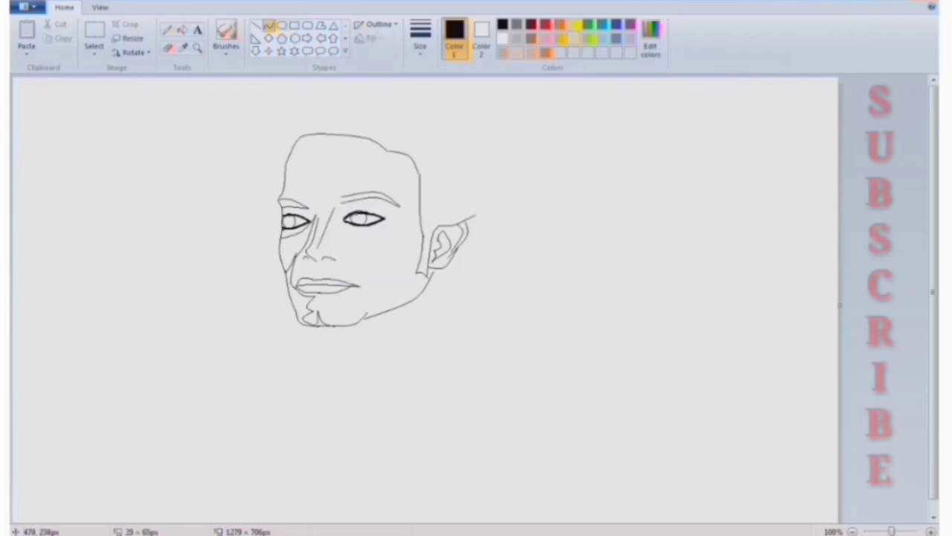
{"action": "left_click_drag", "start_coordinate": [328, 208], "coordinate": [337, 260]}
{"action": "right_click", "coordinate": [235, 289]}
{"action": "right_click", "coordinate": [205, 298]}
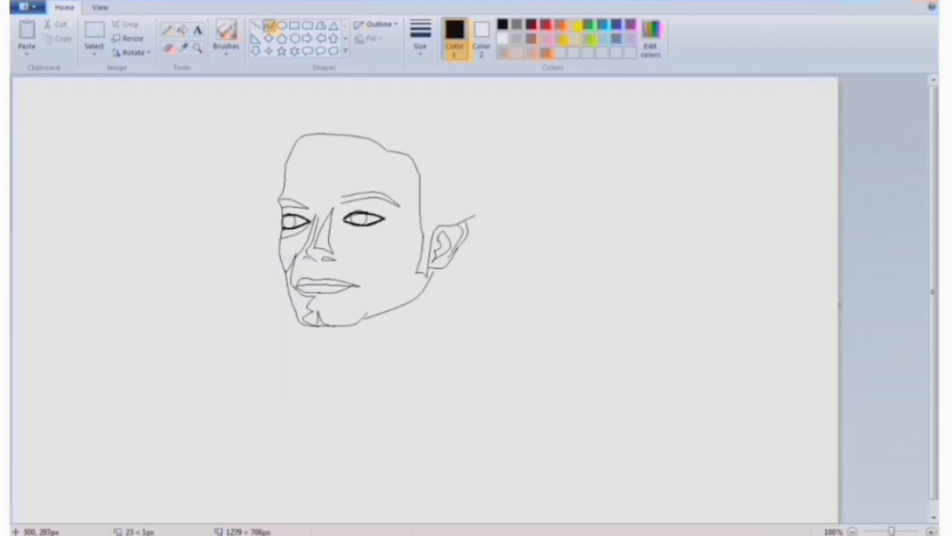
{"action": "right_click", "coordinate": [340, 258]}
{"action": "key", "text": "Escape"}
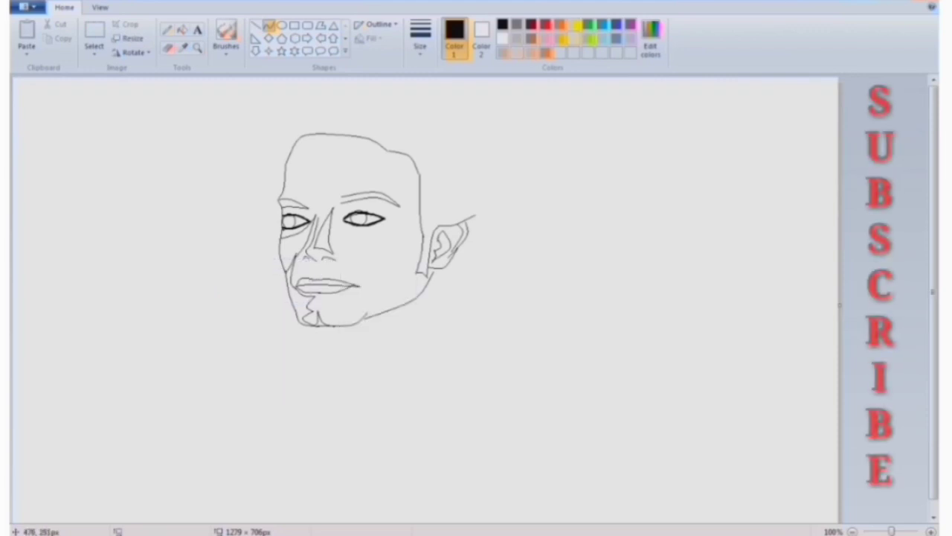
{"action": "right_click", "coordinate": [338, 268]}
{"action": "key", "text": "Escape"}
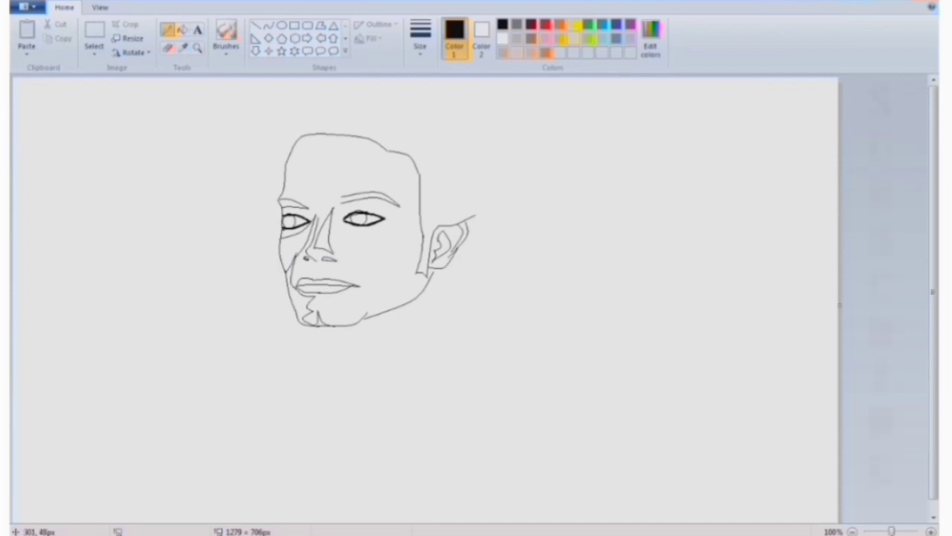
Step: Draw the left side of the hair with curves from the crown down to pointed strands beside the jaw
{"action": "left_click", "coordinate": [269, 25]}
{"action": "mouse_move", "coordinate": [281, 106]}
{"action": "left_mouse_down"}
{"action": "mouse_move", "coordinate": [236, 259]}
{"action": "mouse_move", "coordinate": [253, 216]}
{"action": "left_mouse_up"}
{"action": "right_click", "coordinate": [208, 229]}
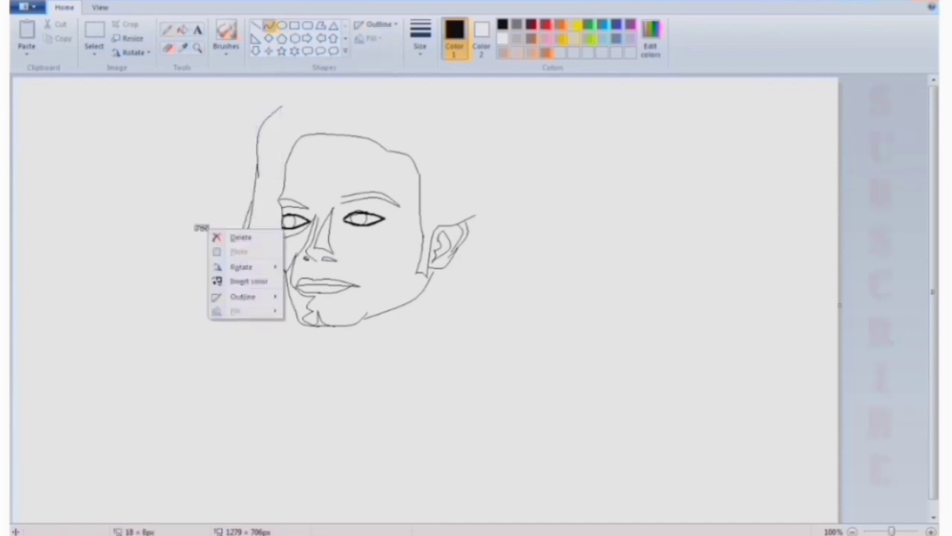
{"action": "key", "text": "Escape"}
{"action": "left_click_drag", "start_coordinate": [240, 253], "coordinate": [237, 335]}
{"action": "left_click_drag", "start_coordinate": [233, 298], "coordinate": [217, 358]}
{"action": "left_click_drag", "start_coordinate": [219, 273], "coordinate": [237, 312]}
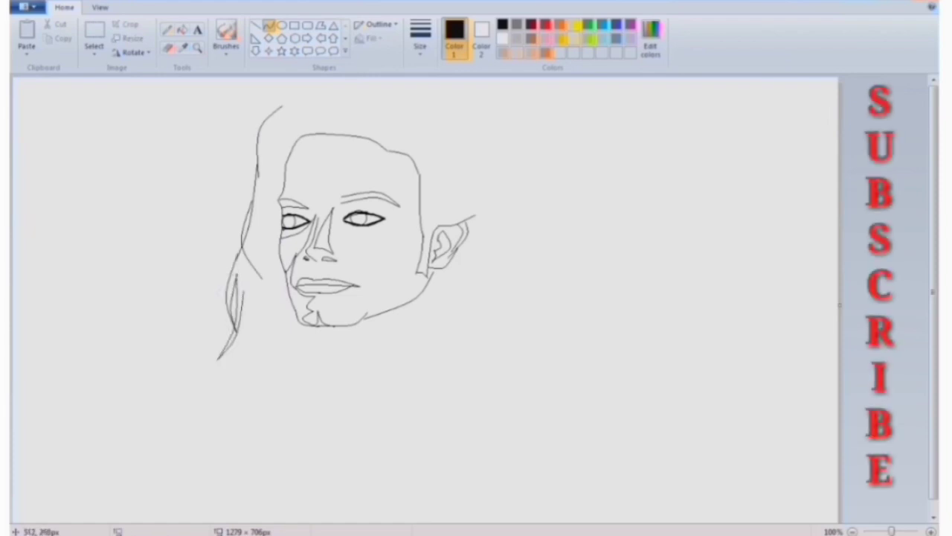
Step: Draw the hair outline over the top of the head and down the right side past the ear
{"action": "left_click_drag", "start_coordinate": [283, 106], "coordinate": [415, 88]}
{"action": "left_click_drag", "start_coordinate": [348, 95], "coordinate": [343, 72]}
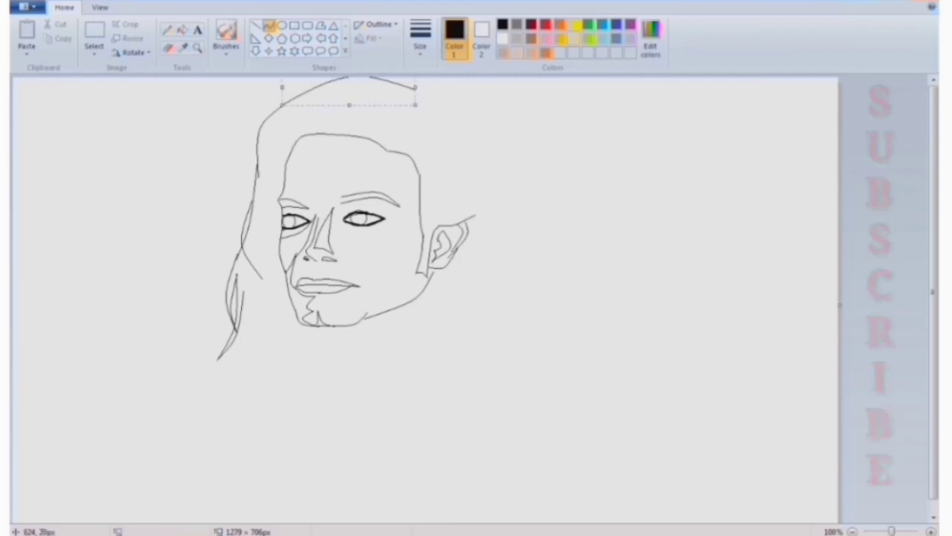
{"action": "left_click_drag", "start_coordinate": [415, 88], "coordinate": [467, 277]}
{"action": "left_click_drag", "start_coordinate": [476, 216], "coordinate": [497, 208]}
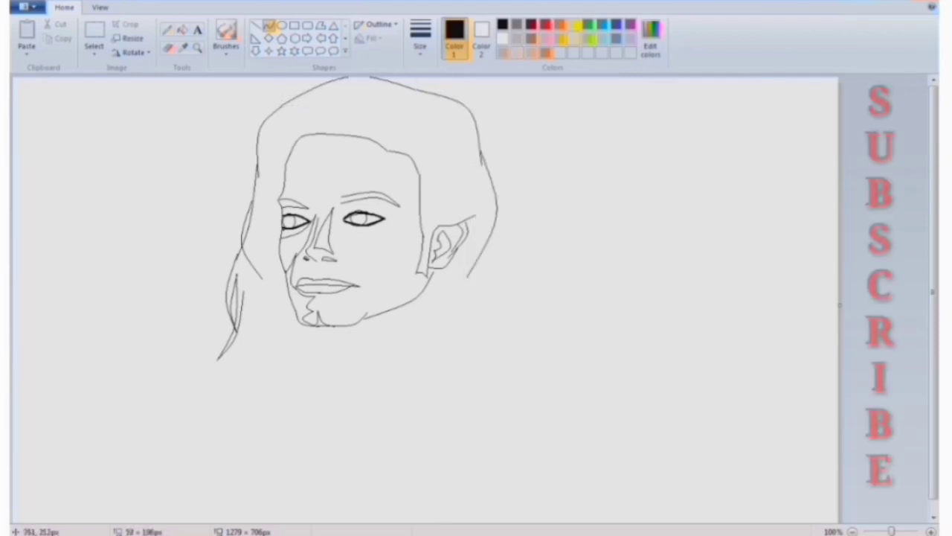
Step: Extend the right side of the hair down to the chest and draw a shoulder curve branching from it
{"action": "left_click_drag", "start_coordinate": [467, 277], "coordinate": [455, 365]}
{"action": "mouse_move", "coordinate": [455, 305]}
{"action": "left_mouse_down"}
{"action": "mouse_move", "coordinate": [451, 314]}
{"action": "mouse_move", "coordinate": [512, 405]}
{"action": "left_mouse_up"}
{"action": "left_click_drag", "start_coordinate": [491, 327], "coordinate": [521, 303]}
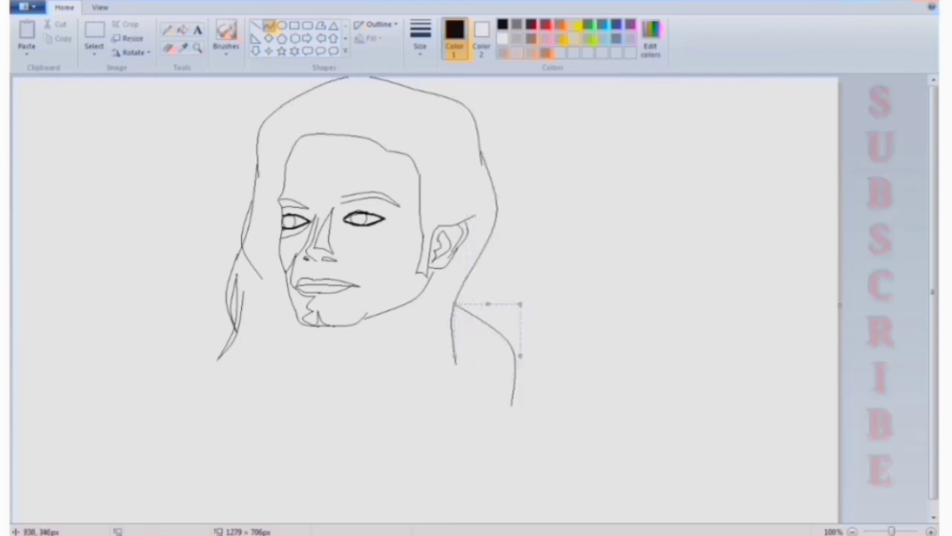
Step: Draw the inner edge of the hair below the ear and a shadow curve under the chin and jaw
{"action": "left_click_drag", "start_coordinate": [429, 270], "coordinate": [408, 397]}
{"action": "left_click_drag", "start_coordinate": [424, 312], "coordinate": [428, 305]}
{"action": "mouse_move", "coordinate": [301, 328]}
{"action": "left_mouse_down"}
{"action": "mouse_move", "coordinate": [287, 379]}
{"action": "mouse_move", "coordinate": [299, 347]}
{"action": "mouse_move", "coordinate": [407, 305]}
{"action": "left_mouse_up"}
{"action": "mouse_move", "coordinate": [349, 327]}
{"action": "left_mouse_down"}
{"action": "mouse_move", "coordinate": [346, 372]}
{"action": "mouse_move", "coordinate": [373, 379]}
{"action": "left_mouse_up"}
Step: Draw the wavy, pointed ends of the long hair strands on the left side of the neck
{"action": "mouse_move", "coordinate": [239, 329]}
{"action": "left_mouse_down"}
{"action": "mouse_move", "coordinate": [226, 401]}
{"action": "mouse_move", "coordinate": [258, 343]}
{"action": "mouse_move", "coordinate": [281, 424]}
{"action": "mouse_move", "coordinate": [284, 390]}
{"action": "mouse_move", "coordinate": [270, 383]}
{"action": "mouse_move", "coordinate": [281, 393]}
{"action": "mouse_move", "coordinate": [250, 445]}
{"action": "left_mouse_up"}
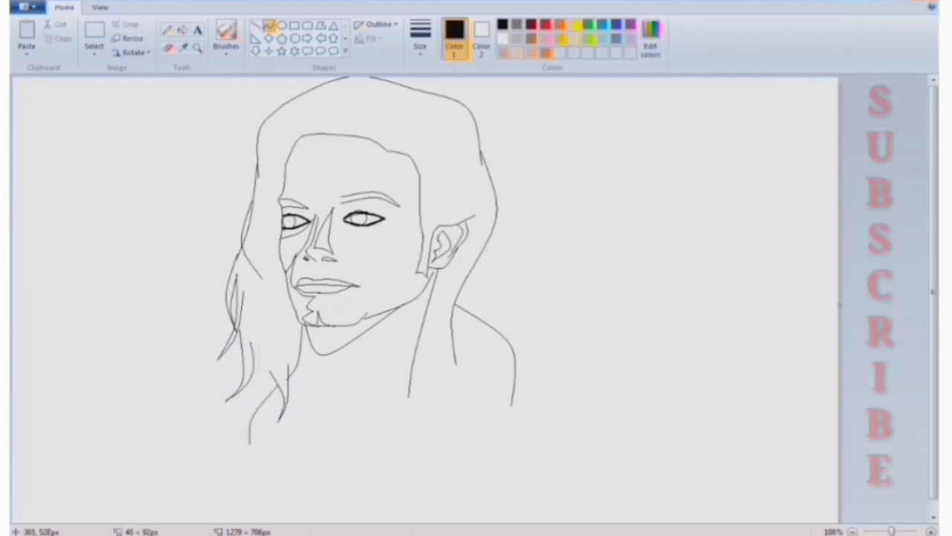
{"action": "mouse_move", "coordinate": [260, 409]}
{"action": "left_mouse_down"}
{"action": "mouse_move", "coordinate": [246, 401]}
{"action": "mouse_move", "coordinate": [223, 428]}
{"action": "left_mouse_up"}
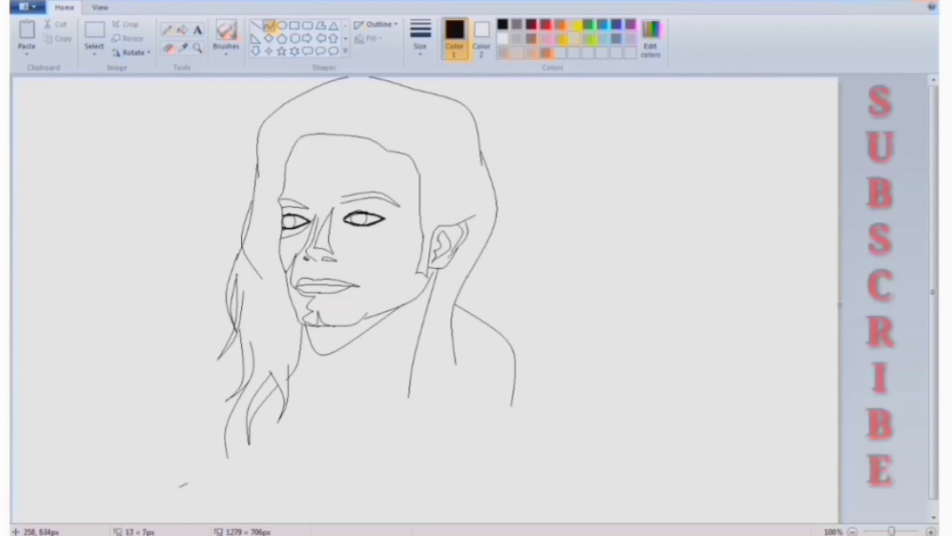
{"action": "right_click", "coordinate": [181, 483]}
{"action": "key", "text": "Escape"}
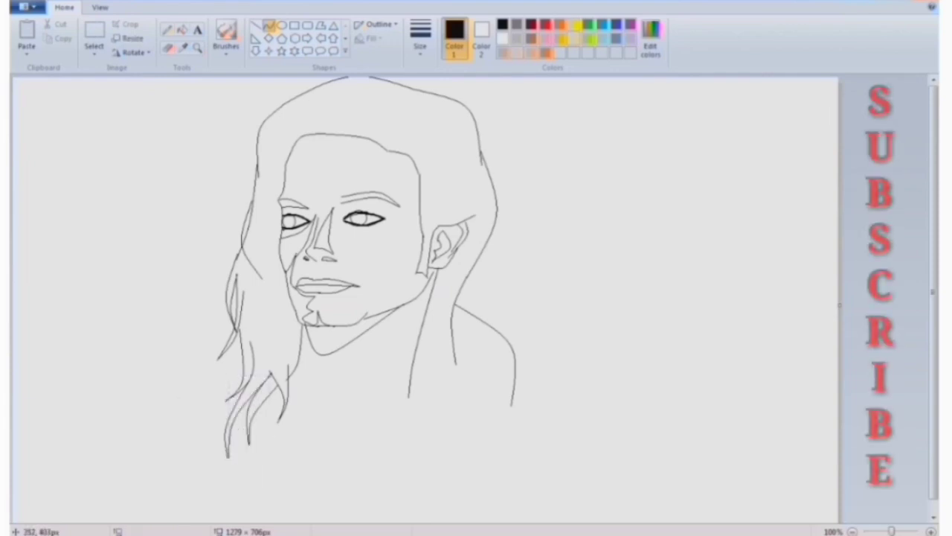
Step: Draw the left shoulder curve and a deep V-shaped neckline between the two sides of the hair
{"action": "mouse_move", "coordinate": [227, 343]}
{"action": "left_mouse_down"}
{"action": "mouse_move", "coordinate": [110, 413]}
{"action": "mouse_move", "coordinate": [119, 401]}
{"action": "left_mouse_up"}
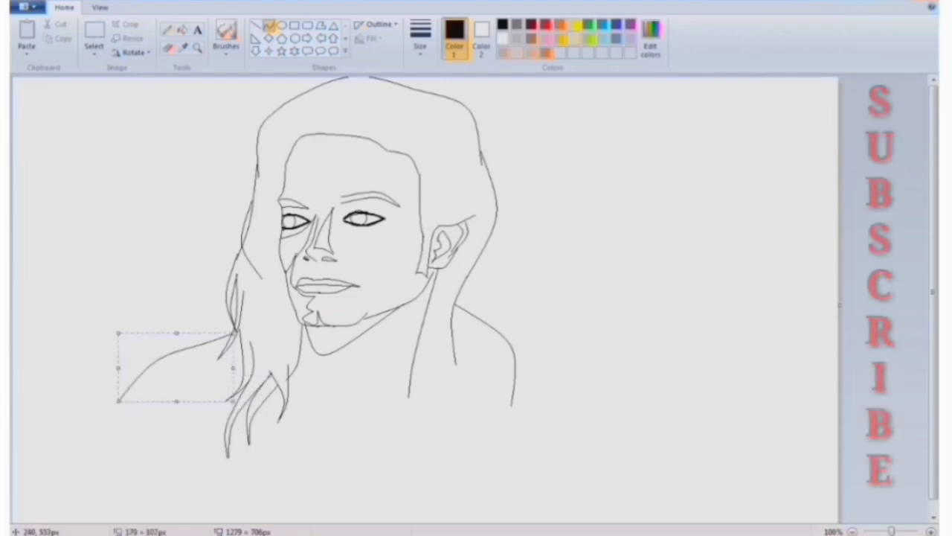
{"action": "left_click_drag", "start_coordinate": [163, 372], "coordinate": [155, 359]}
{"action": "mouse_move", "coordinate": [287, 393]}
{"action": "left_mouse_down"}
{"action": "mouse_move", "coordinate": [431, 381]}
{"action": "mouse_move", "coordinate": [457, 365]}
{"action": "left_mouse_up"}
{"action": "left_click_drag", "start_coordinate": [372, 384], "coordinate": [370, 521]}
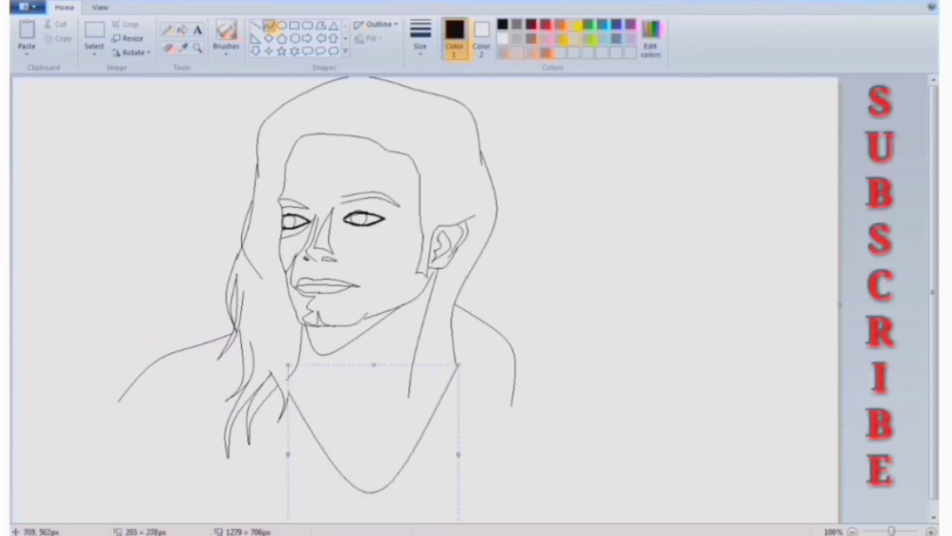
{"action": "left_click", "coordinate": [370, 513]}
Step: Draw the pointed hair strands on the right side, falling over the shoulder and across the edge of the neckline
{"action": "mouse_move", "coordinate": [513, 320]}
{"action": "left_mouse_down"}
{"action": "mouse_move", "coordinate": [468, 309]}
{"action": "mouse_move", "coordinate": [530, 383]}
{"action": "mouse_move", "coordinate": [530, 335]}
{"action": "left_mouse_up"}
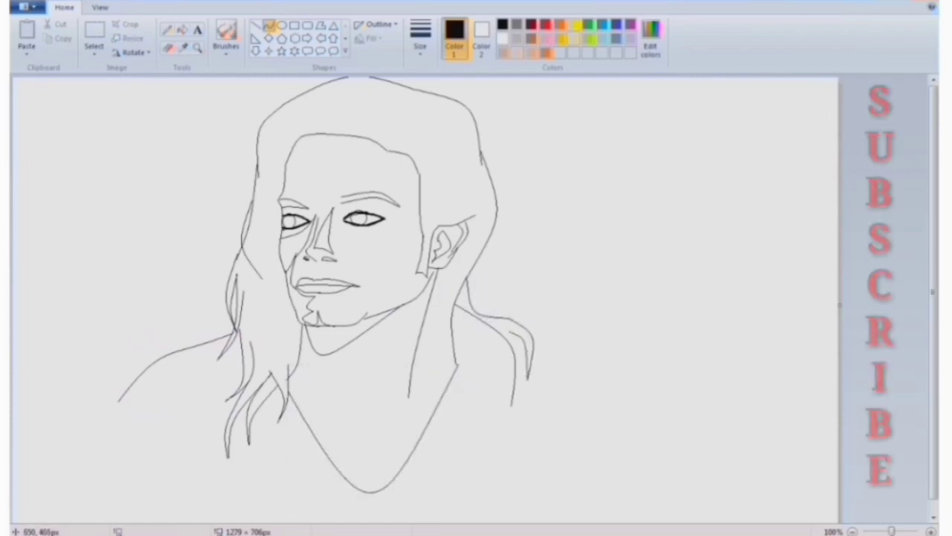
{"action": "mouse_move", "coordinate": [425, 399]}
{"action": "left_mouse_down"}
{"action": "mouse_move", "coordinate": [418, 440]}
{"action": "mouse_move", "coordinate": [424, 425]}
{"action": "mouse_move", "coordinate": [433, 470]}
{"action": "left_mouse_up"}
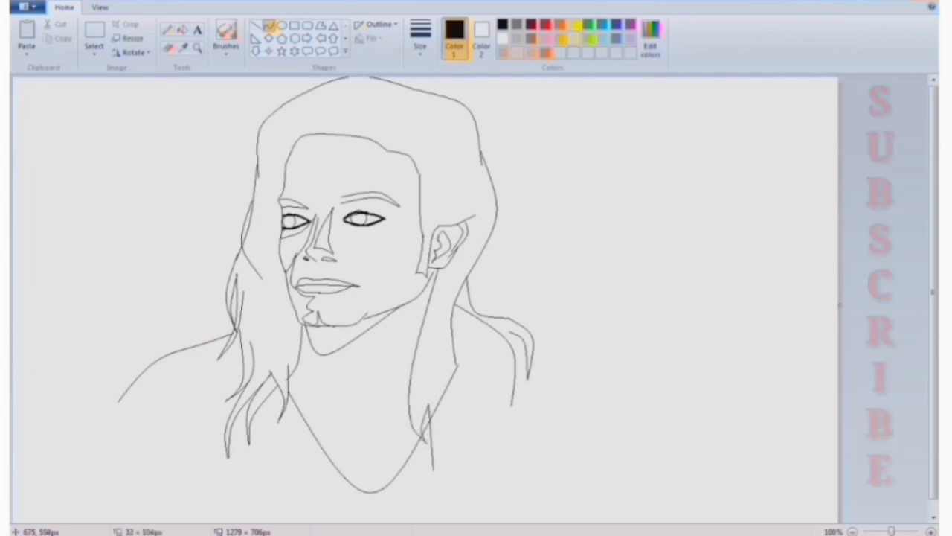
{"action": "left_click_drag", "start_coordinate": [435, 435], "coordinate": [446, 441]}
{"action": "right_click", "coordinate": [479, 410]}
{"action": "left_click", "coordinate": [477, 374]}
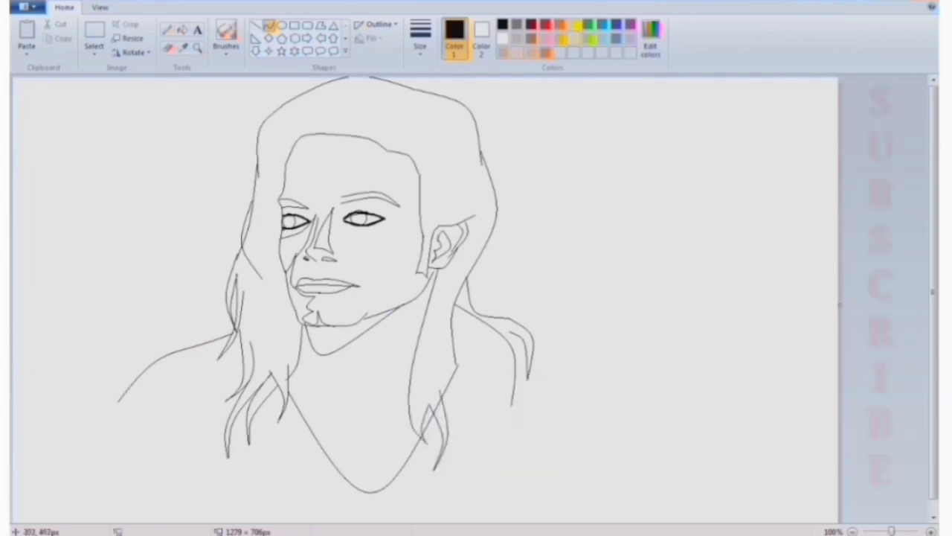
{"action": "left_click_drag", "start_coordinate": [437, 388], "coordinate": [455, 454]}
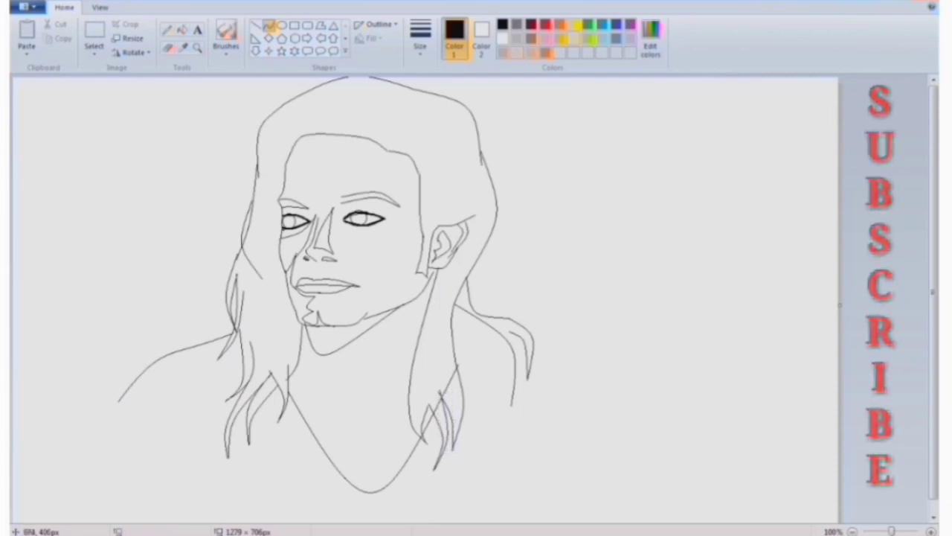
{"action": "mouse_move", "coordinate": [454, 339]}
{"action": "left_mouse_down"}
{"action": "mouse_move", "coordinate": [491, 383]}
{"action": "mouse_move", "coordinate": [493, 332]}
{"action": "left_mouse_up"}
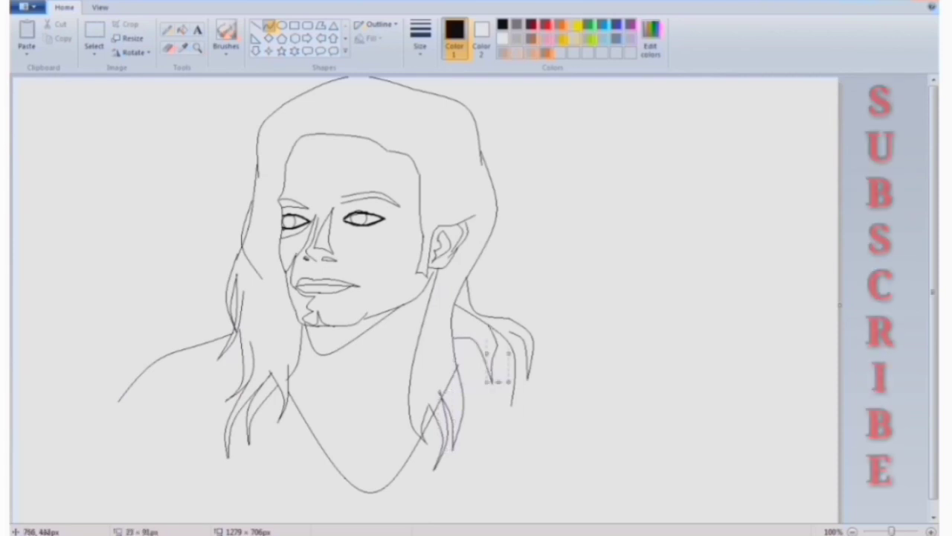
Step: Draw the right arm outline down to the canvas edge and the collarbone shapes above the neckline
{"action": "mouse_move", "coordinate": [530, 373]}
{"action": "left_mouse_down"}
{"action": "mouse_move", "coordinate": [552, 343]}
{"action": "mouse_move", "coordinate": [538, 521]}
{"action": "left_mouse_up"}
{"action": "mouse_move", "coordinate": [561, 416]}
{"action": "left_mouse_down"}
{"action": "mouse_move", "coordinate": [567, 387]}
{"action": "mouse_move", "coordinate": [549, 393]}
{"action": "left_mouse_up"}
{"action": "left_click_drag", "start_coordinate": [294, 400], "coordinate": [350, 394]}
{"action": "left_click_drag", "start_coordinate": [392, 425], "coordinate": [392, 402]}
{"action": "left_click_drag", "start_coordinate": [305, 399], "coordinate": [331, 405]}
Step: Outline the shadow areas on the left of the forehead and along the right cheek and jaw
{"action": "left_click_drag", "start_coordinate": [320, 135], "coordinate": [285, 197]}
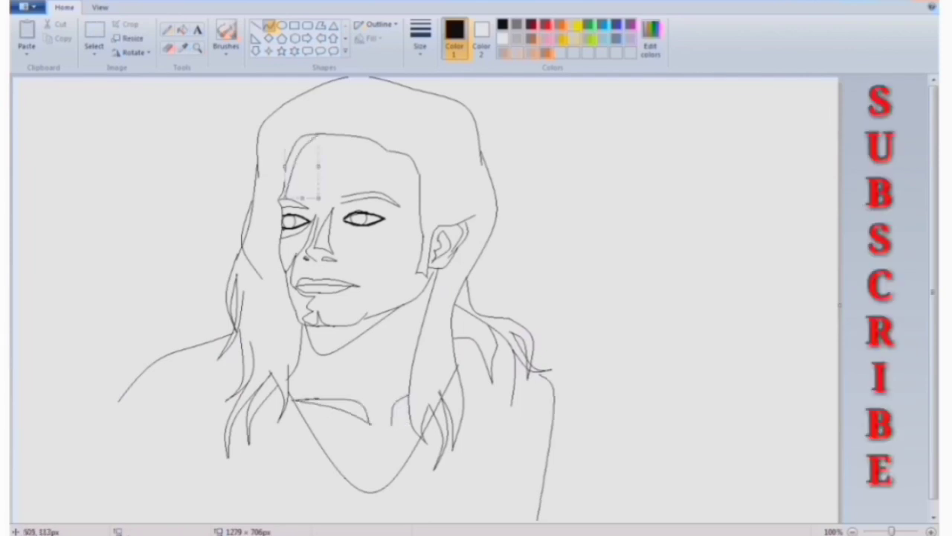
{"action": "mouse_move", "coordinate": [402, 237]}
{"action": "left_mouse_down"}
{"action": "mouse_move", "coordinate": [370, 260]}
{"action": "mouse_move", "coordinate": [393, 244]}
{"action": "mouse_move", "coordinate": [363, 320]}
{"action": "left_mouse_up"}
{"action": "key", "text": "ctrl+z"}
{"action": "left_click_drag", "start_coordinate": [402, 290], "coordinate": [375, 312]}
Step: Close the open ends of the eyebrow outlines and fill both irises and both eyebrows with black
{"action": "left_click", "coordinate": [167, 29]}
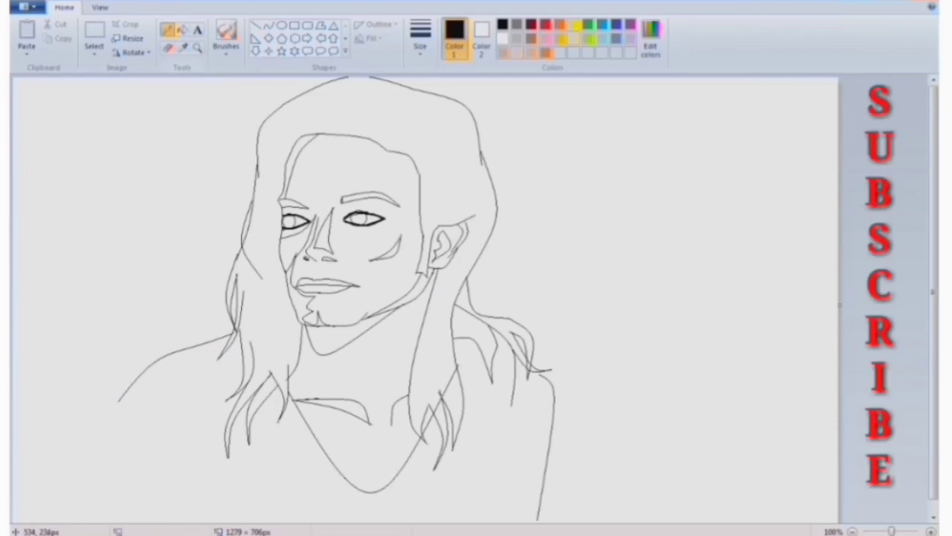
{"action": "left_click", "coordinate": [182, 30]}
{"action": "left_click", "coordinate": [290, 221]}
{"action": "left_click_drag", "start_coordinate": [342, 201], "coordinate": [399, 204]}
{"action": "left_click_drag", "start_coordinate": [278, 203], "coordinate": [307, 207]}
{"action": "left_click", "coordinate": [503, 52]}
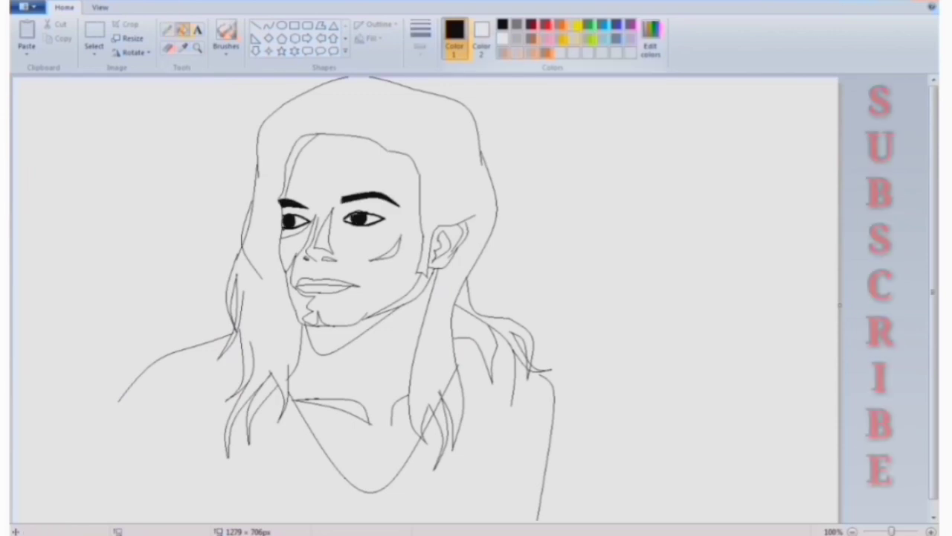
{"action": "left_click", "coordinate": [670, 298]}
{"action": "key", "text": "ctrl+z"}
Step: Finish colouring the lips red and fill the nostrils with black
{"action": "left_click", "coordinate": [166, 30]}
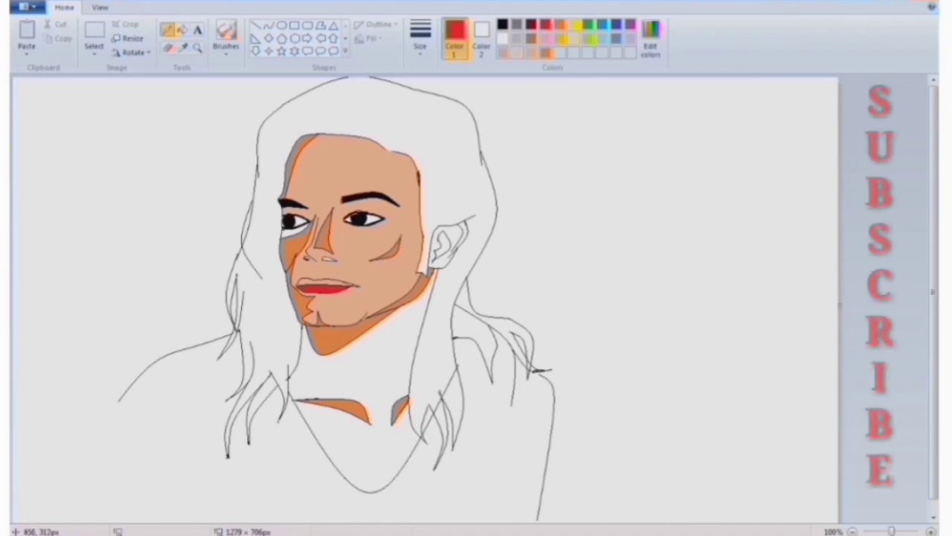
{"action": "left_click", "coordinate": [502, 25]}
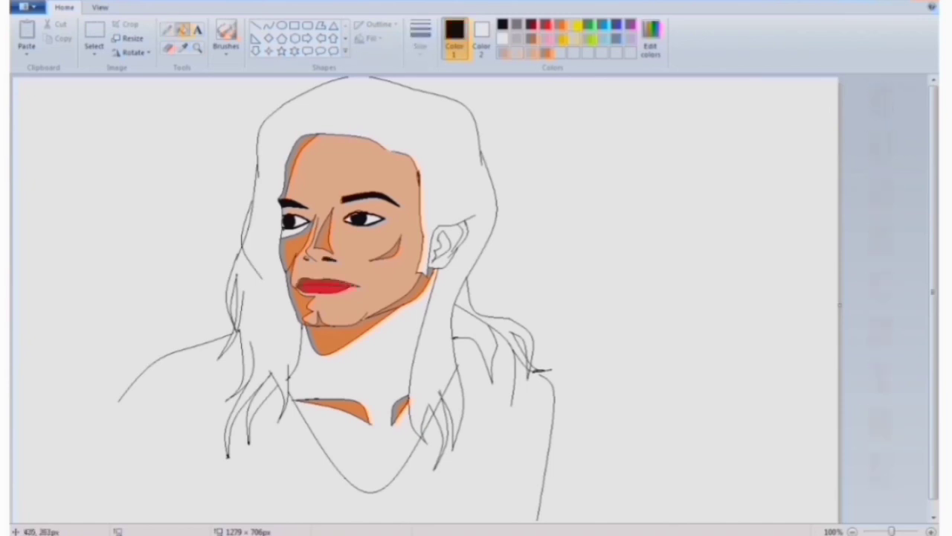
Step: Fill all sections of the long hair with black, including the strands on both shoulders
{"action": "left_click", "coordinate": [420, 426]}
{"action": "left_click", "coordinate": [229, 439]}
{"action": "left_click", "coordinate": [357, 104]}
{"action": "left_click", "coordinate": [450, 410]}
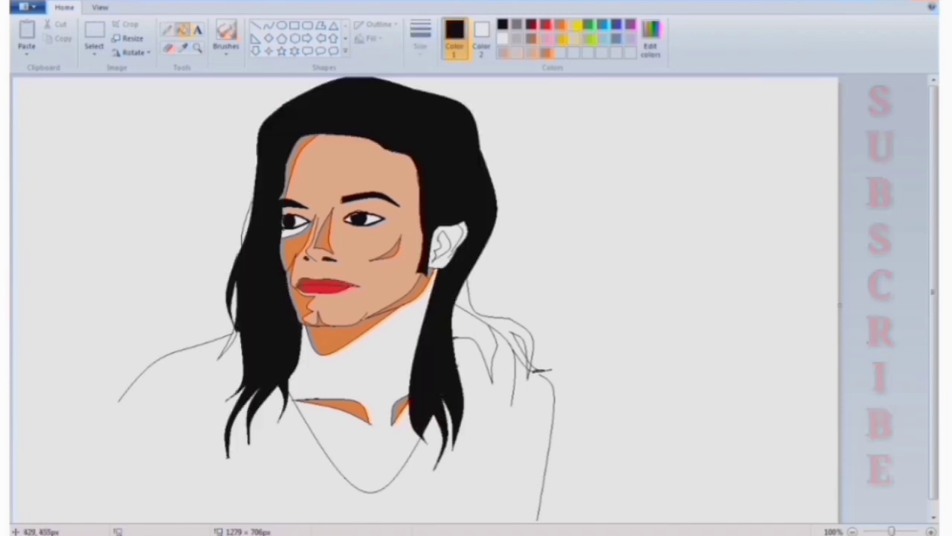
{"action": "left_click", "coordinate": [470, 356]}
Step: Fill the neck and chest with the light skin tone, and colour the ear in skin tone with darker orange shading
{"action": "left_click", "coordinate": [519, 54]}
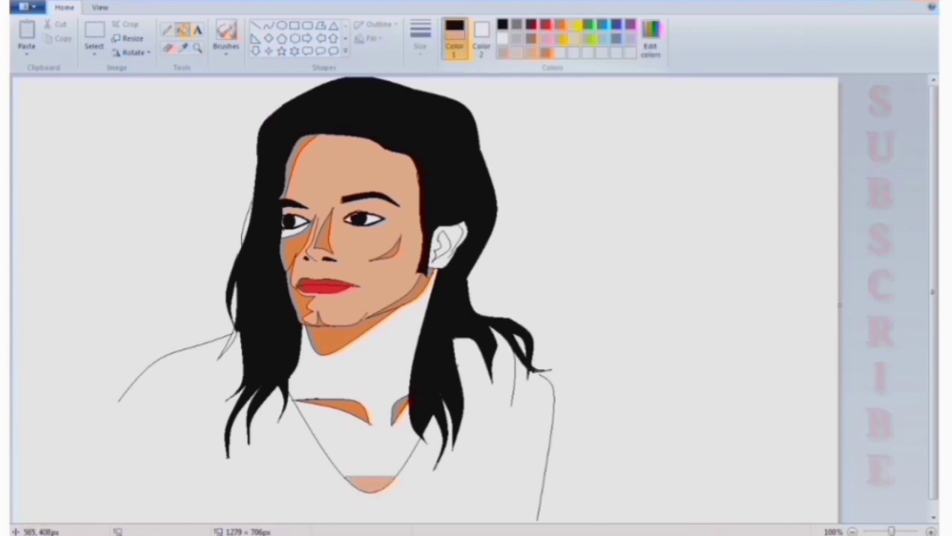
{"action": "left_click", "coordinate": [358, 437]}
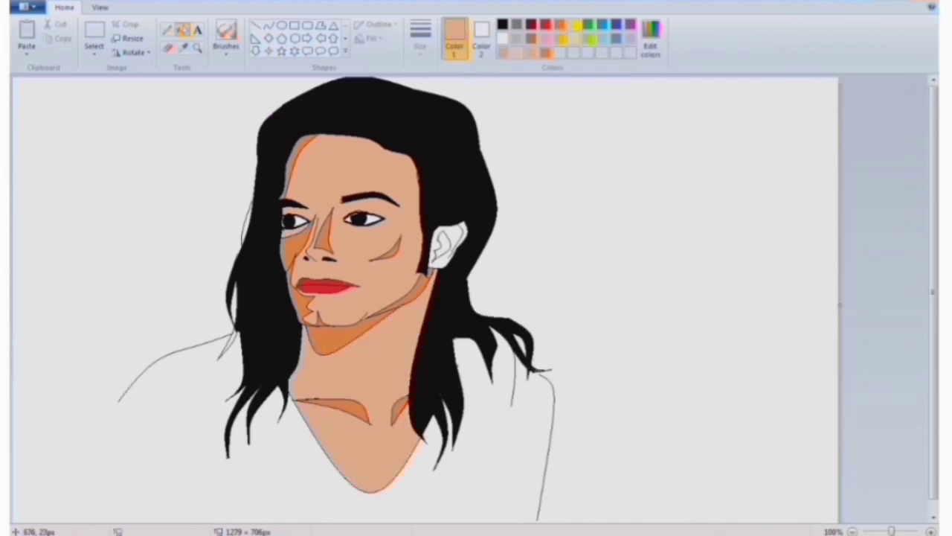
{"action": "left_click", "coordinate": [451, 239]}
{"action": "left_click", "coordinate": [547, 54]}
{"action": "left_click", "coordinate": [443, 246]}
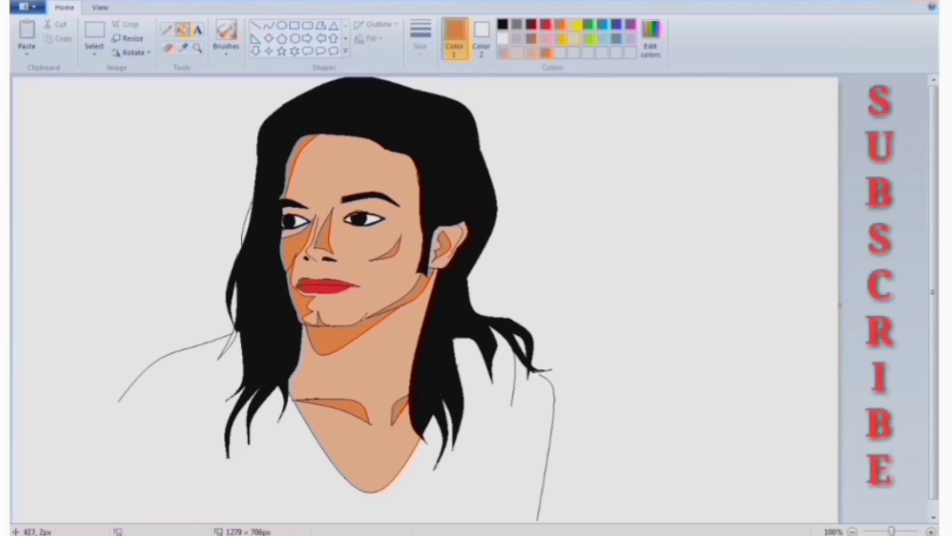
Step: Draw fold curves on the left side of the shirt and extend the left arm outline down to the canvas edge
{"action": "left_click", "coordinate": [268, 25]}
{"action": "left_click_drag", "start_coordinate": [202, 408], "coordinate": [223, 506]}
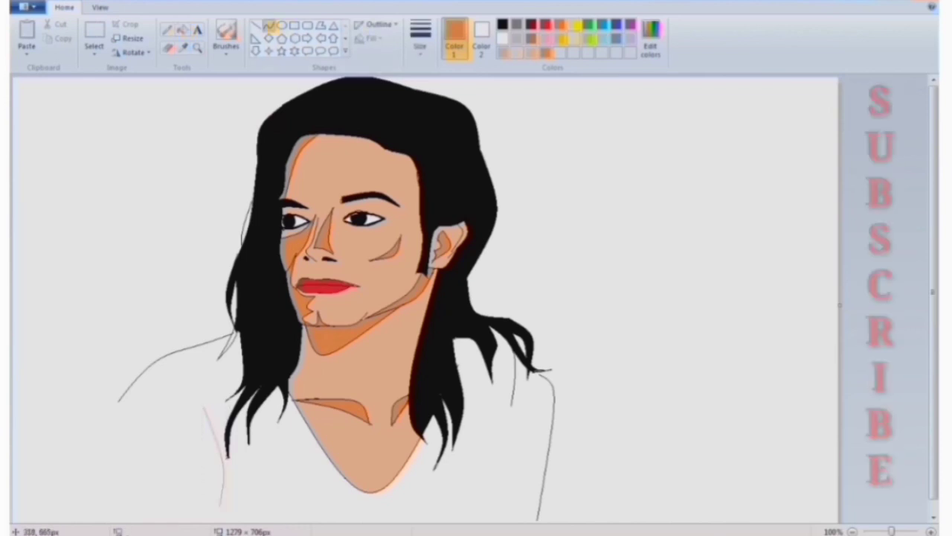
{"action": "right_click", "coordinate": [201, 396]}
{"action": "left_click_drag", "start_coordinate": [119, 400], "coordinate": [84, 515]}
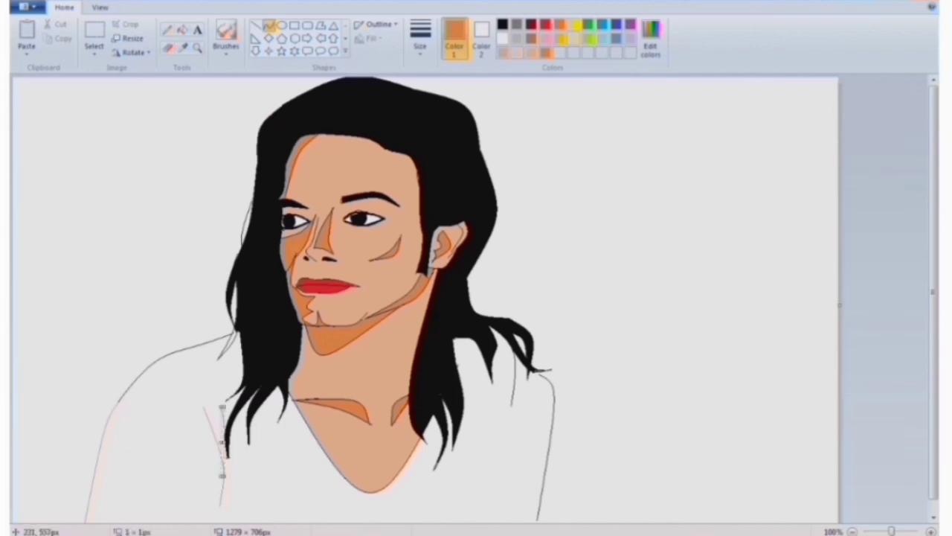
{"action": "left_click_drag", "start_coordinate": [218, 454], "coordinate": [211, 475]}
Step: Add fold curves on both sides of the shirt and beside the neckline, and close the shirt along the canvas's lower edge
{"action": "left_click_drag", "start_coordinate": [521, 455], "coordinate": [507, 521]}
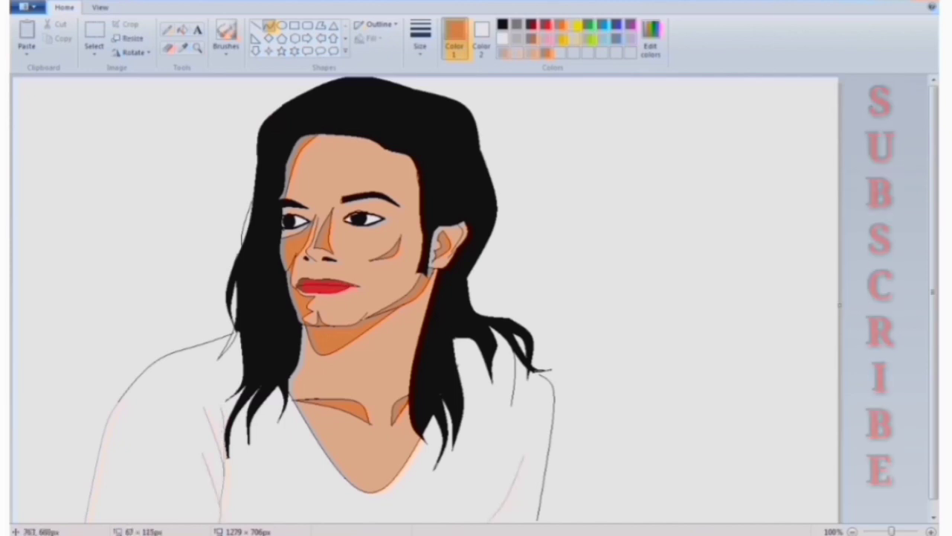
{"action": "left_click_drag", "start_coordinate": [515, 484], "coordinate": [512, 491]}
{"action": "left_click_drag", "start_coordinate": [222, 412], "coordinate": [207, 497]}
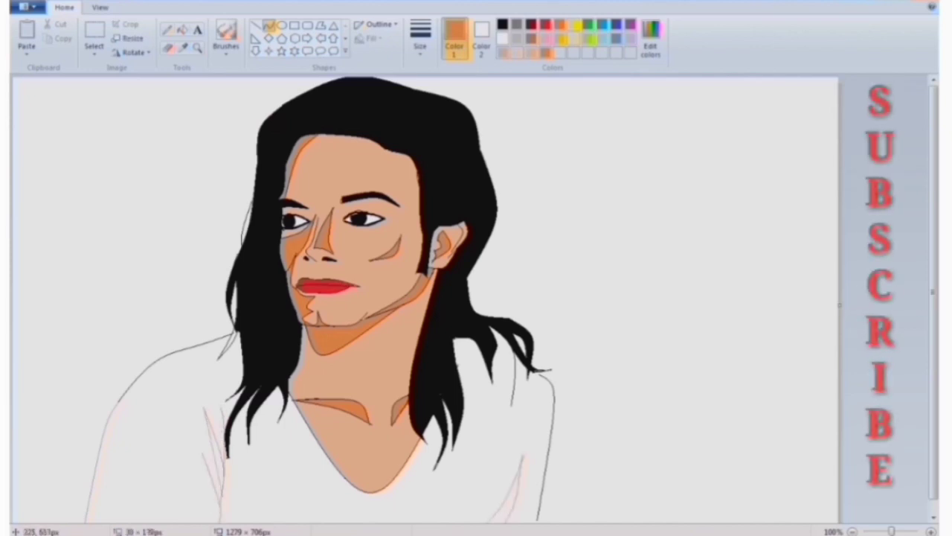
{"action": "left_click_drag", "start_coordinate": [215, 446], "coordinate": [216, 512]}
{"action": "left_click_drag", "start_coordinate": [377, 515], "coordinate": [429, 461]}
{"action": "left_click_drag", "start_coordinate": [413, 482], "coordinate": [398, 492]}
{"action": "mouse_move", "coordinate": [60, 521]}
{"action": "left_mouse_down"}
{"action": "mouse_move", "coordinate": [429, 501]}
{"action": "mouse_move", "coordinate": [589, 523]}
{"action": "left_mouse_up"}
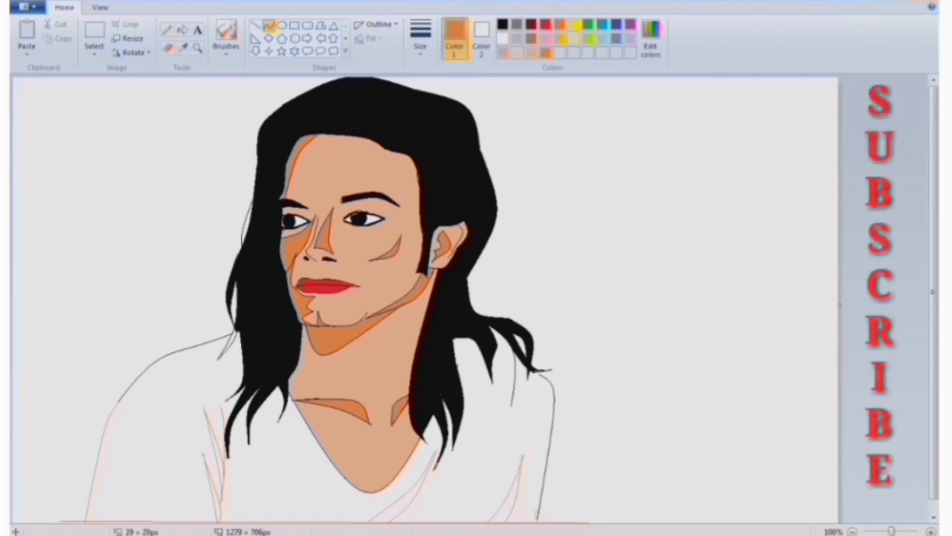
Step: Choose a custom grey and fill the shirt's fold shapes with it
{"action": "left_click", "coordinate": [650, 37]}
{"action": "left_click", "coordinate": [357, 352]}
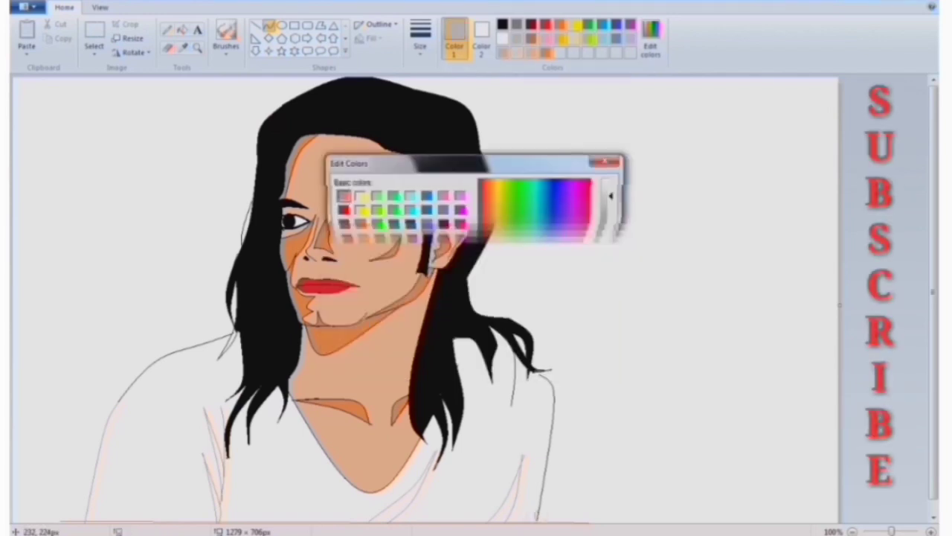
{"action": "left_click", "coordinate": [182, 30]}
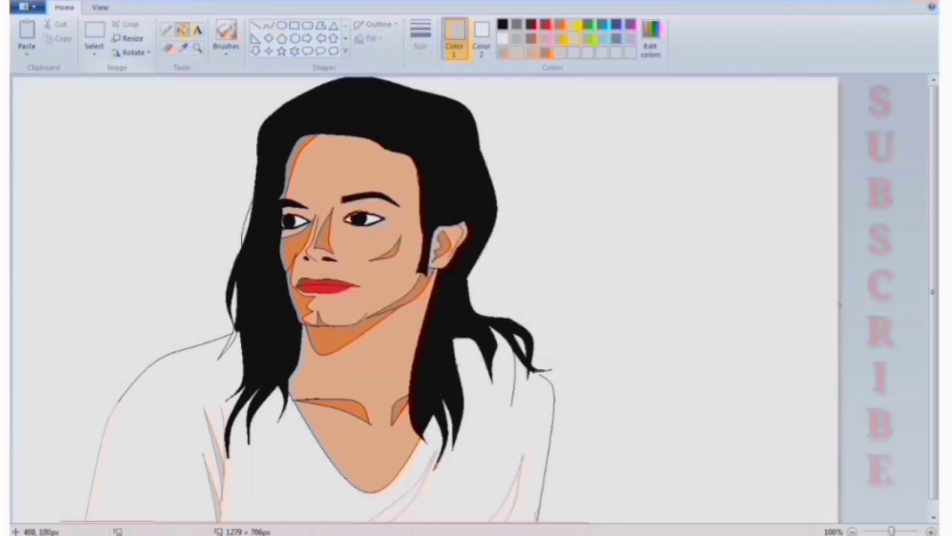
{"action": "left_click", "coordinate": [166, 30]}
{"action": "left_click", "coordinate": [182, 30]}
{"action": "left_click", "coordinate": [398, 506]}
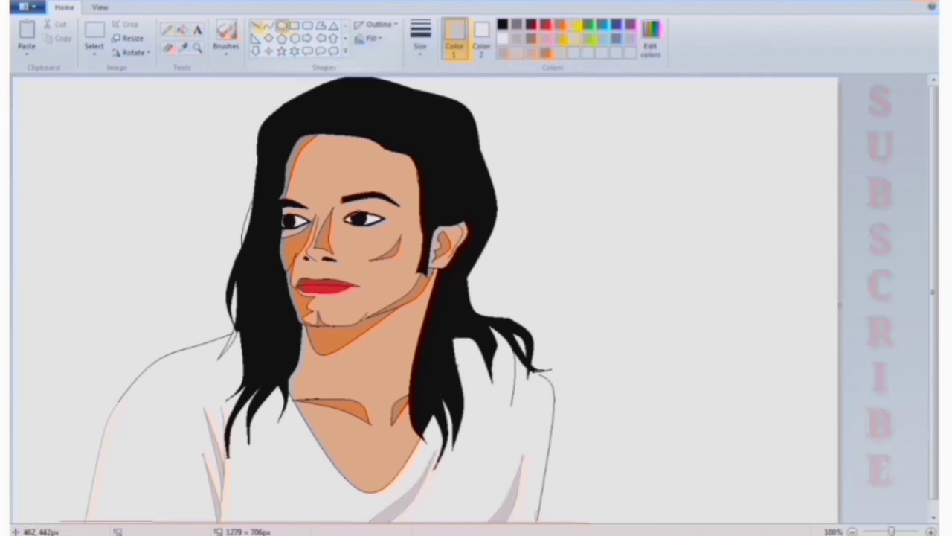
{"action": "left_click", "coordinate": [268, 26]}
{"action": "left_click", "coordinate": [546, 52]}
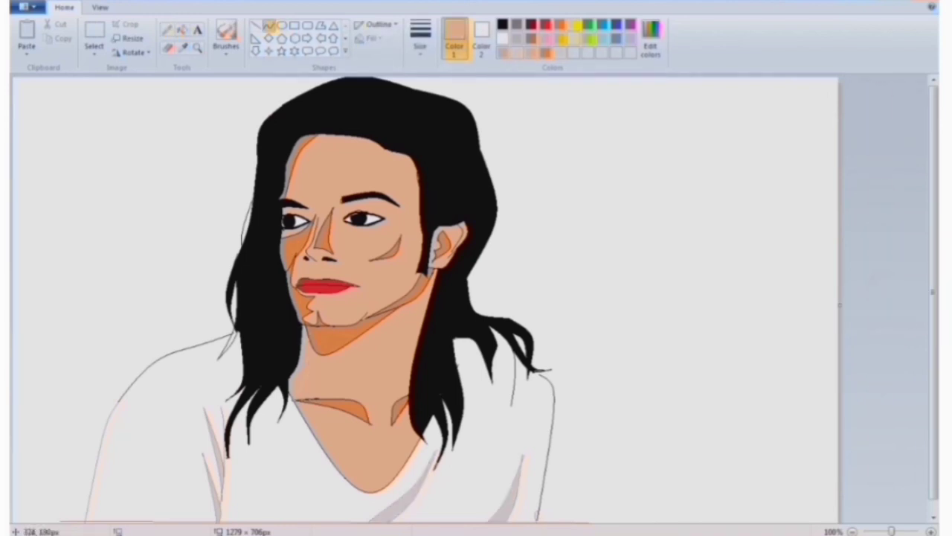
{"action": "left_click", "coordinate": [183, 30]}
{"action": "left_click", "coordinate": [298, 221]}
{"action": "key", "text": "ctrl+z"}
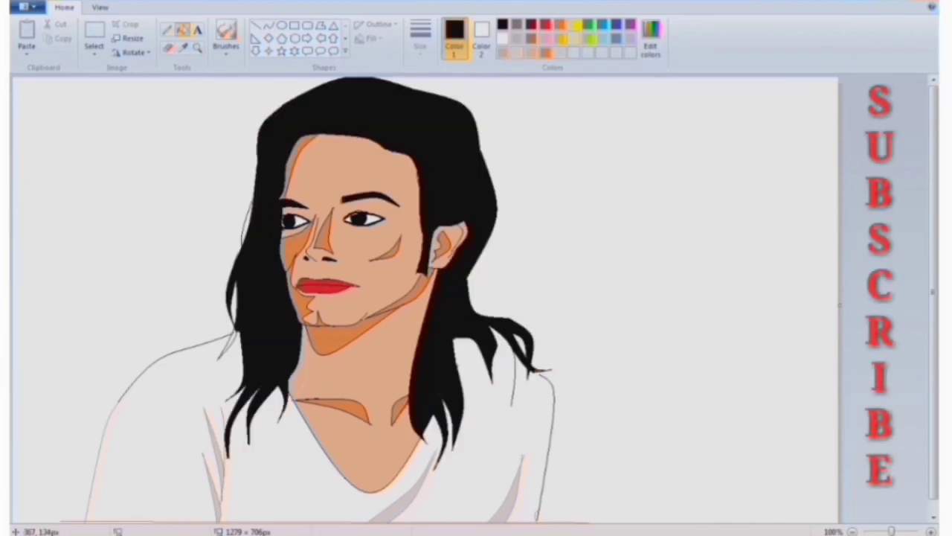
Step: Outline a narrow shadow along the left side of the neck with a curve and fill it with the darker orange
{"action": "left_click", "coordinate": [270, 26]}
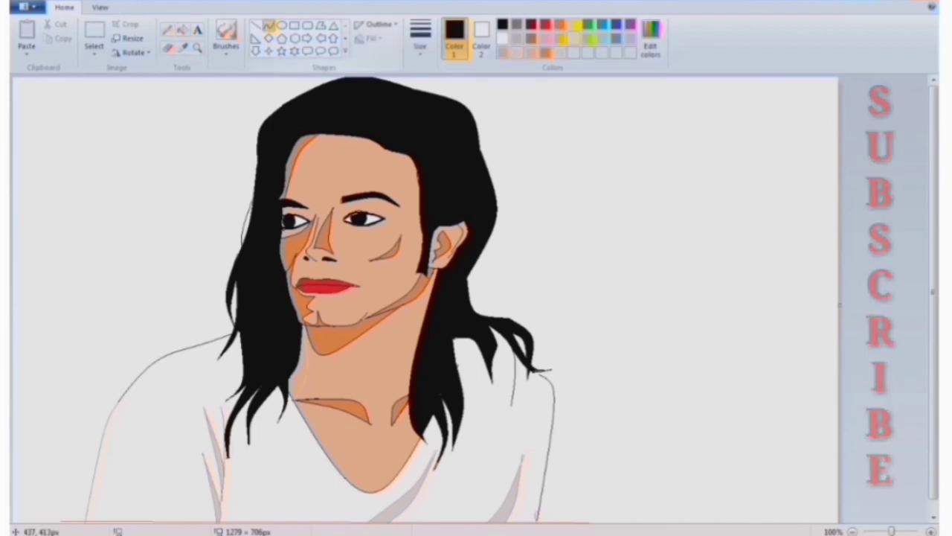
{"action": "mouse_move", "coordinate": [301, 354]}
{"action": "left_mouse_down"}
{"action": "mouse_move", "coordinate": [298, 388]}
{"action": "mouse_move", "coordinate": [296, 349]}
{"action": "left_mouse_up"}
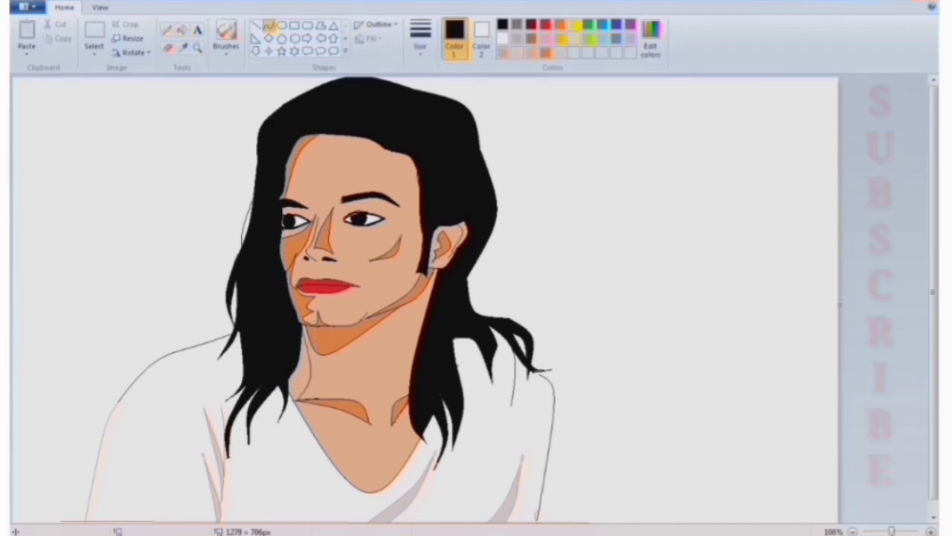
{"action": "left_click", "coordinate": [547, 52]}
{"action": "left_click", "coordinate": [182, 30]}
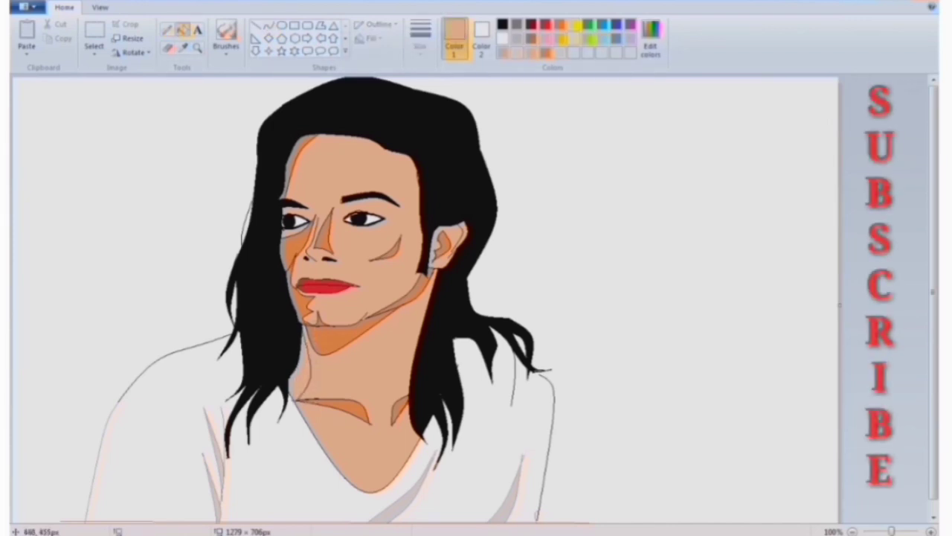
{"action": "left_click", "coordinate": [535, 54]}
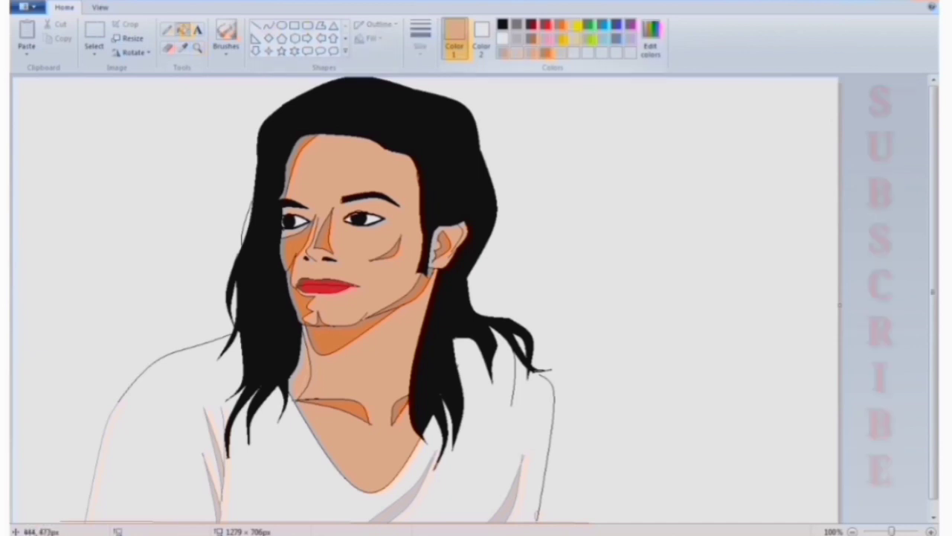
{"action": "left_click", "coordinate": [301, 372]}
{"action": "left_click", "coordinate": [168, 48]}
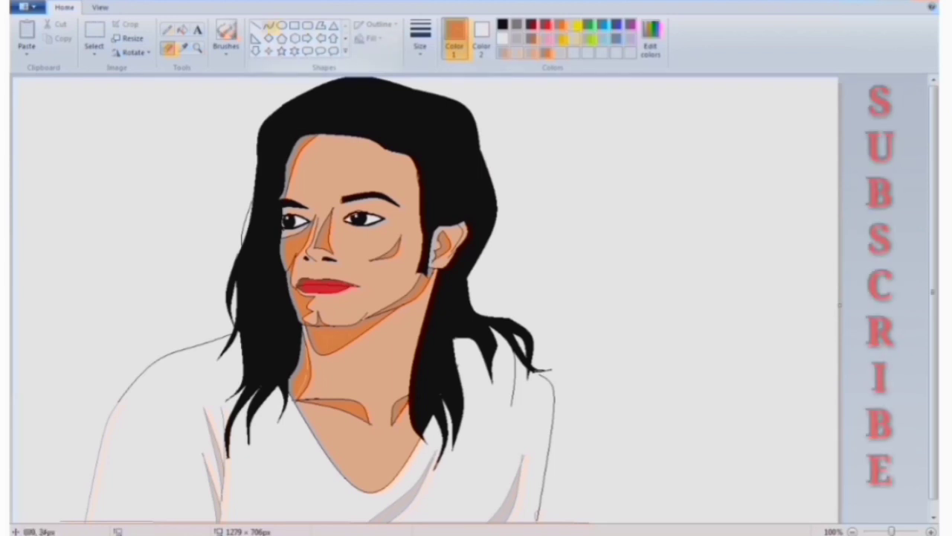
Step: Draw two large background curves from the top of the head, bulging out on each side and ending near the arms
{"action": "left_click", "coordinate": [267, 26]}
{"action": "left_click_drag", "start_coordinate": [416, 88], "coordinate": [547, 475]}
{"action": "mouse_move", "coordinate": [482, 283]}
{"action": "left_mouse_down"}
{"action": "mouse_move", "coordinate": [804, 171]}
{"action": "mouse_move", "coordinate": [782, 155]}
{"action": "left_mouse_up"}
{"action": "left_click_drag", "start_coordinate": [85, 514], "coordinate": [320, 83]}
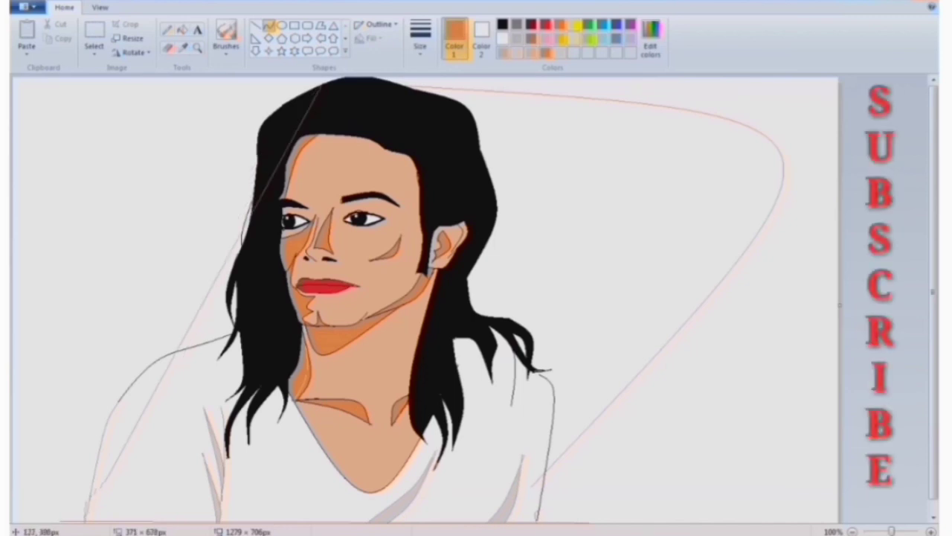
{"action": "left_click_drag", "start_coordinate": [94, 328], "coordinate": [48, 253]}
{"action": "left_click_drag", "start_coordinate": [141, 142], "coordinate": [166, 84]}
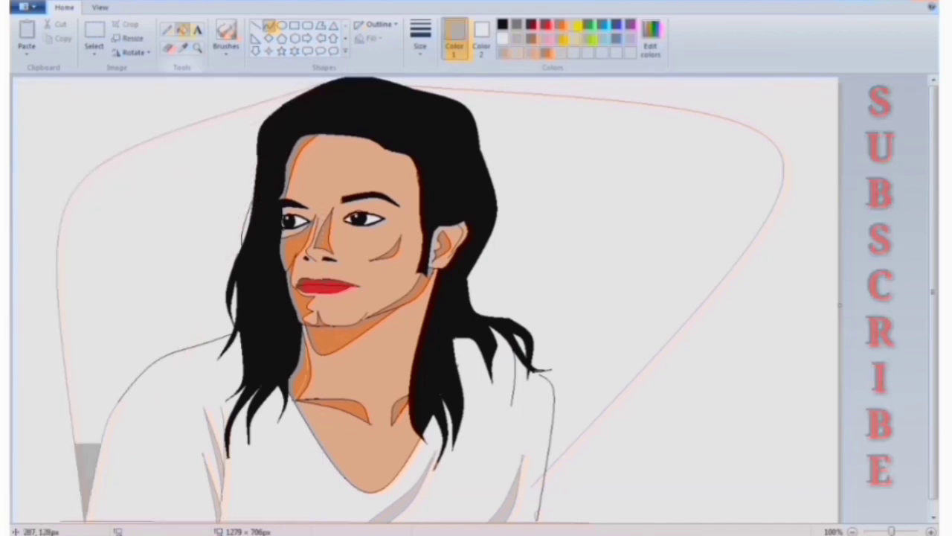
Step: Fill the background shapes on both sides of the figure with grey
{"action": "left_click", "coordinate": [225, 172]}
{"action": "left_click", "coordinate": [633, 223]}
{"action": "key", "text": "ctrl+z"}
{"action": "left_click", "coordinate": [502, 25]}
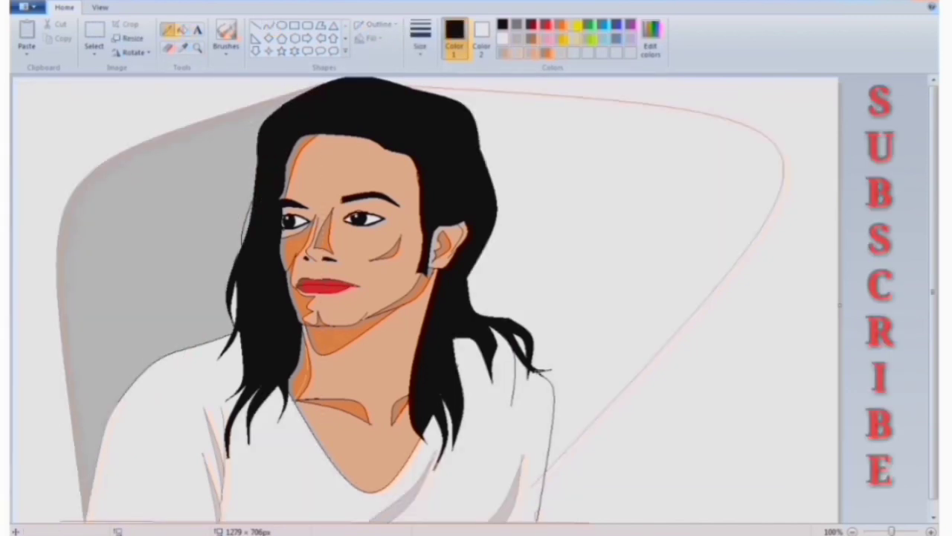
{"action": "left_click", "coordinate": [516, 37]}
{"action": "left_click", "coordinate": [633, 223]}
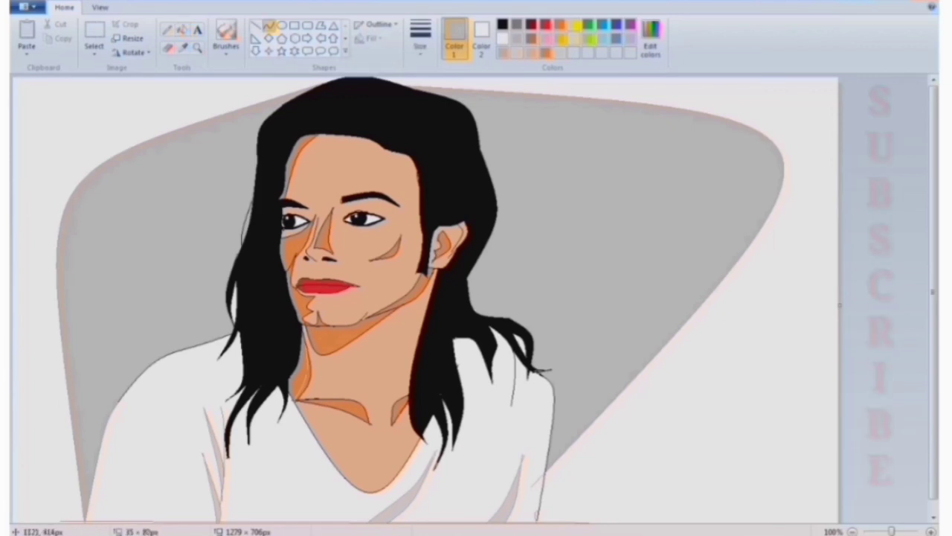
Step: Draw an outward-bulging curve from the grey background's lower right edge down to the bottom of the canvas
{"action": "left_click_drag", "start_coordinate": [716, 281], "coordinate": [586, 519]}
{"action": "left_click_drag", "start_coordinate": [652, 400], "coordinate": [803, 406]}
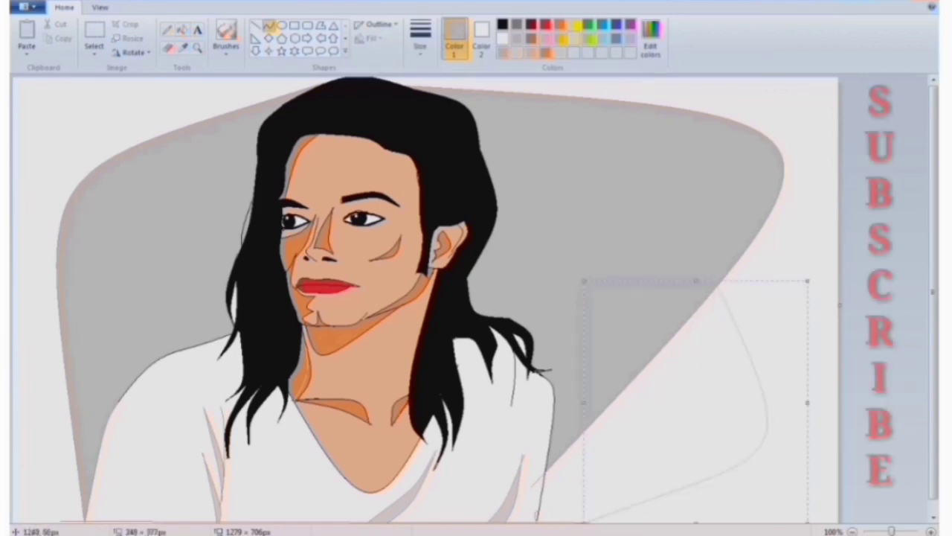